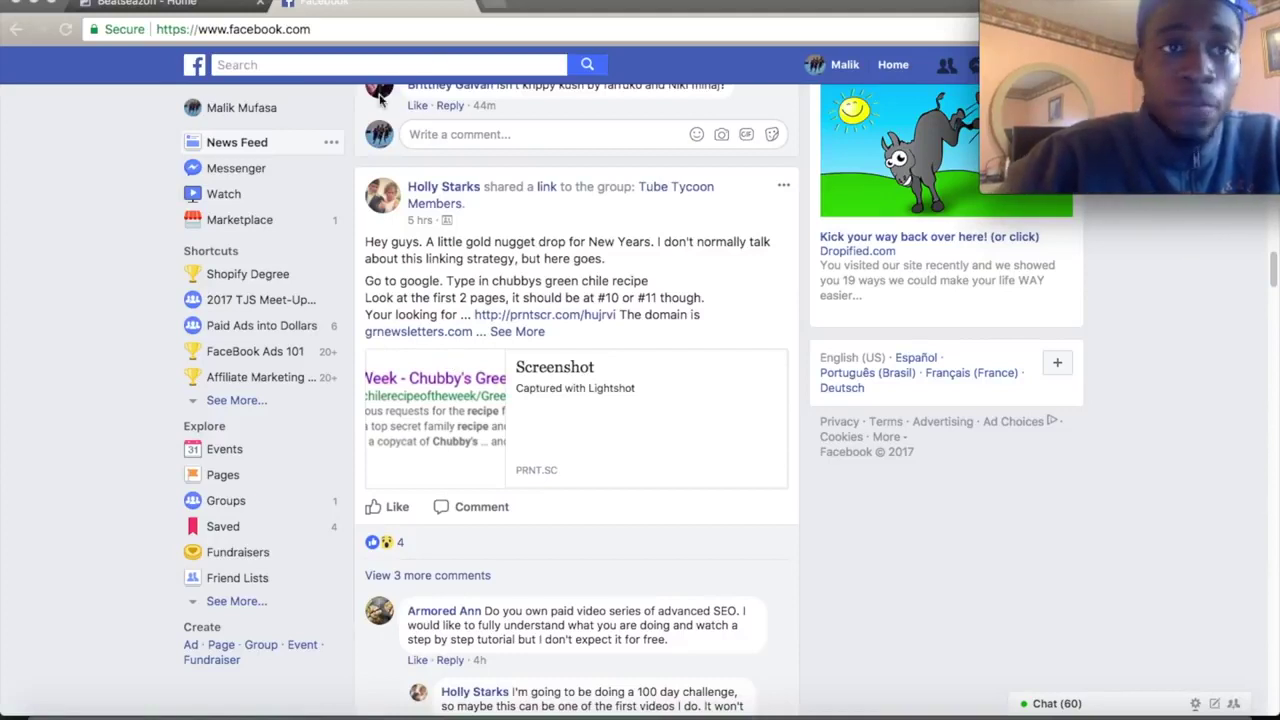
Step: Return to the News Feed and search Facebook for 'cats'
left_click(200, 5)
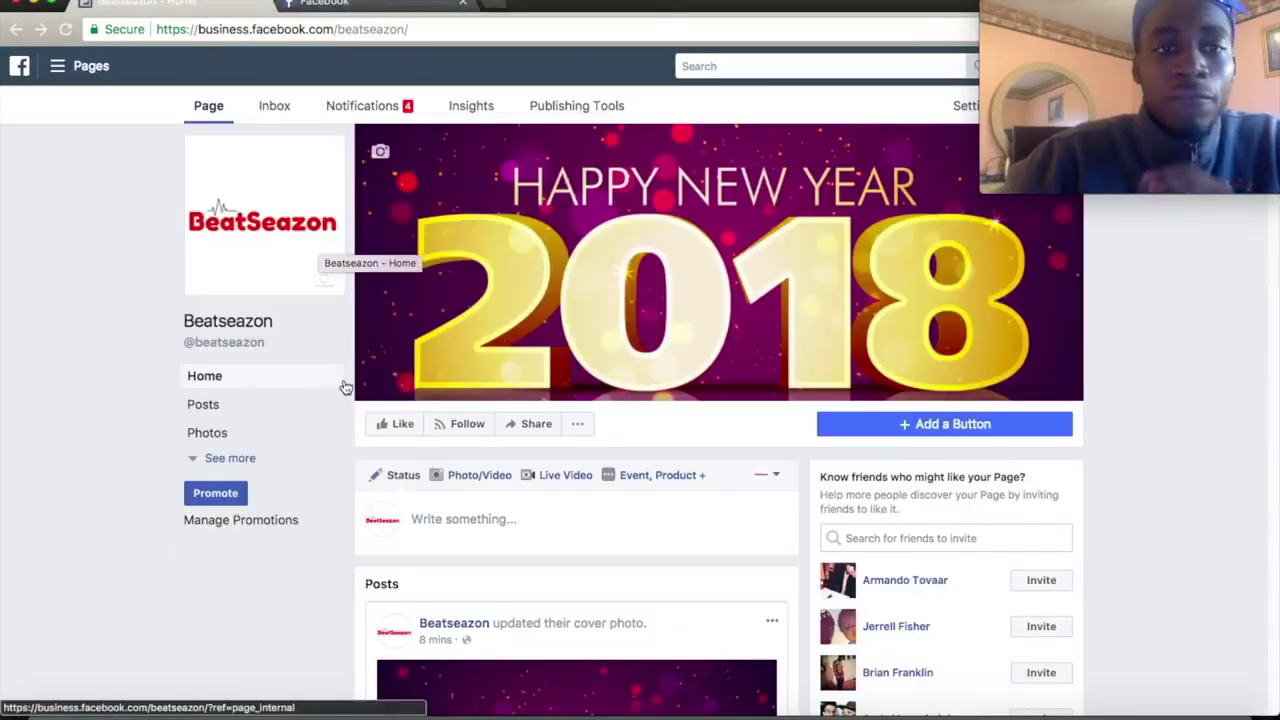
left_click(355, 8)
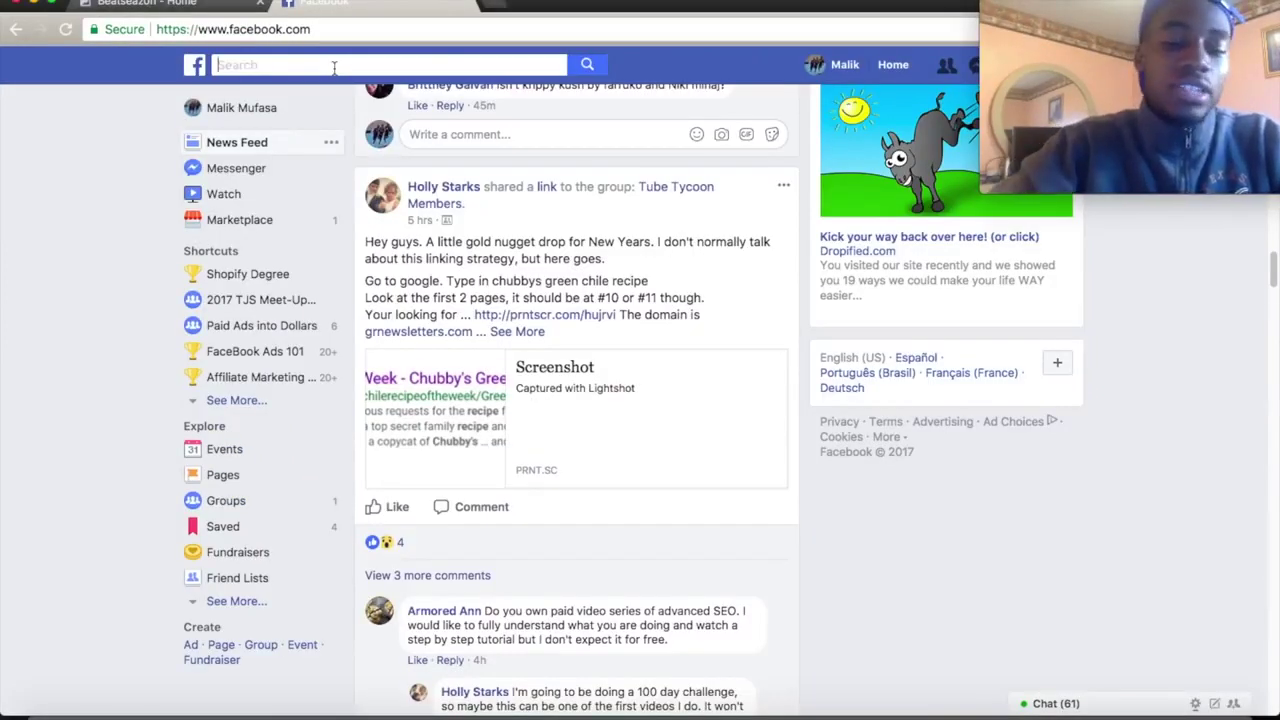
type("sho")
key("BackSpace")
key("BackSpace")
key("BackSpace")
key("Escape")
type("cats")
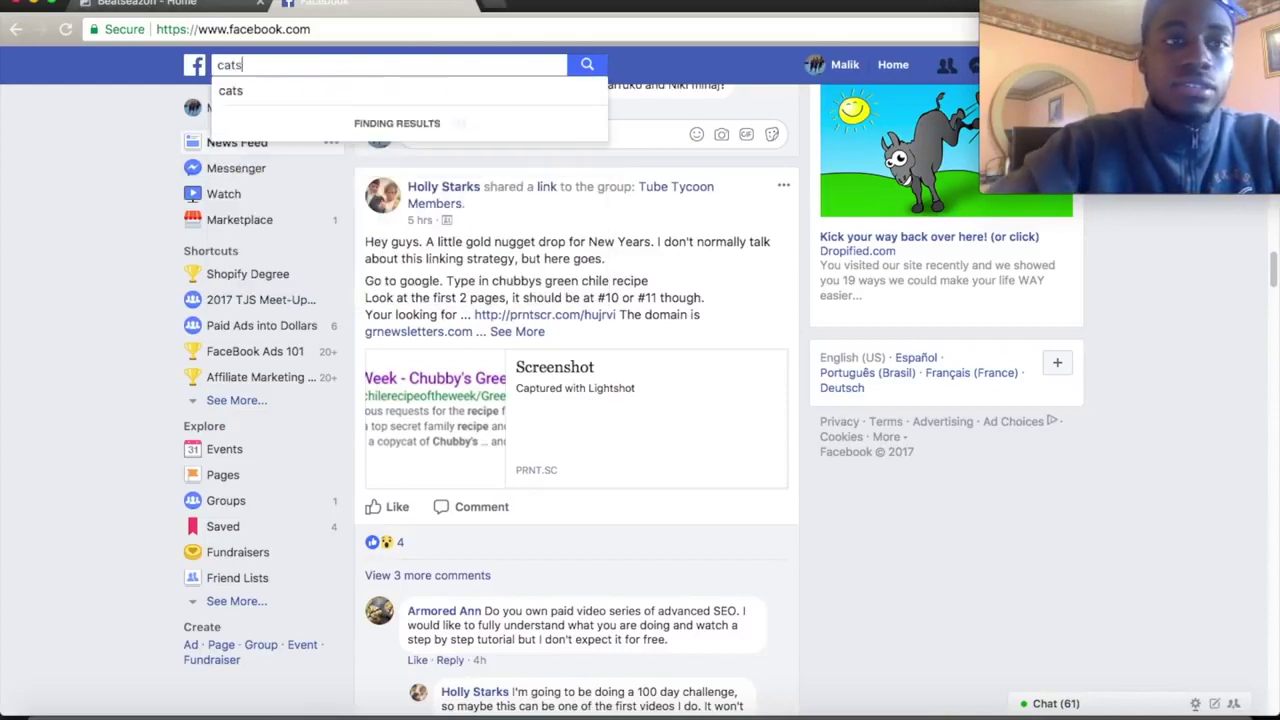
key("Return")
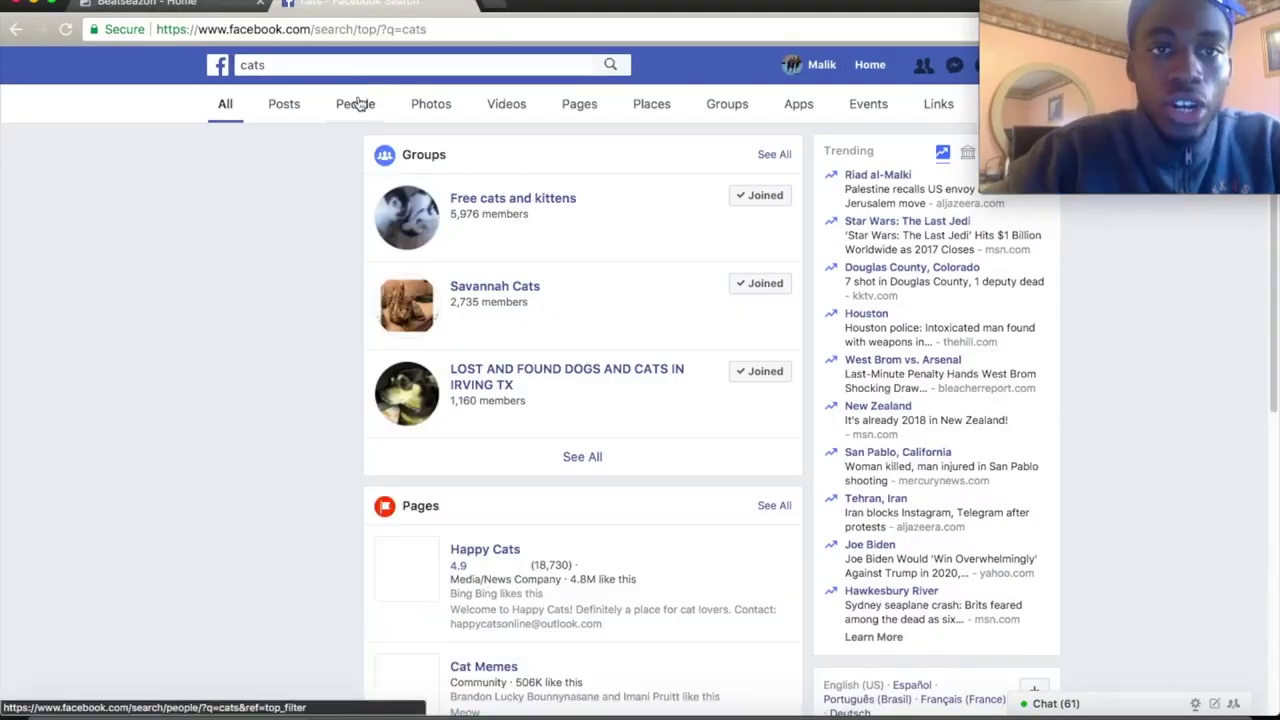
Step: Narrow the cats results to Groups, then to Public Groups only
left_click(728, 106)
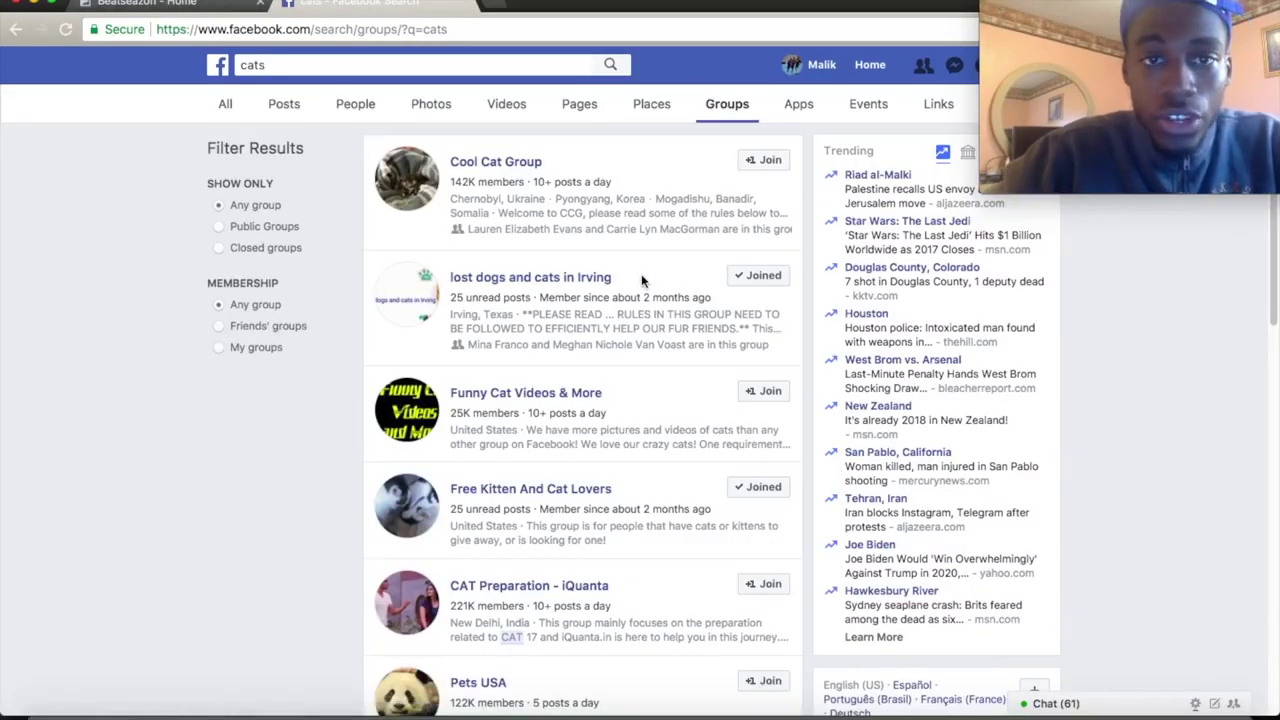
scroll(714, 534, "down", 2)
scroll(714, 531, "up", 2)
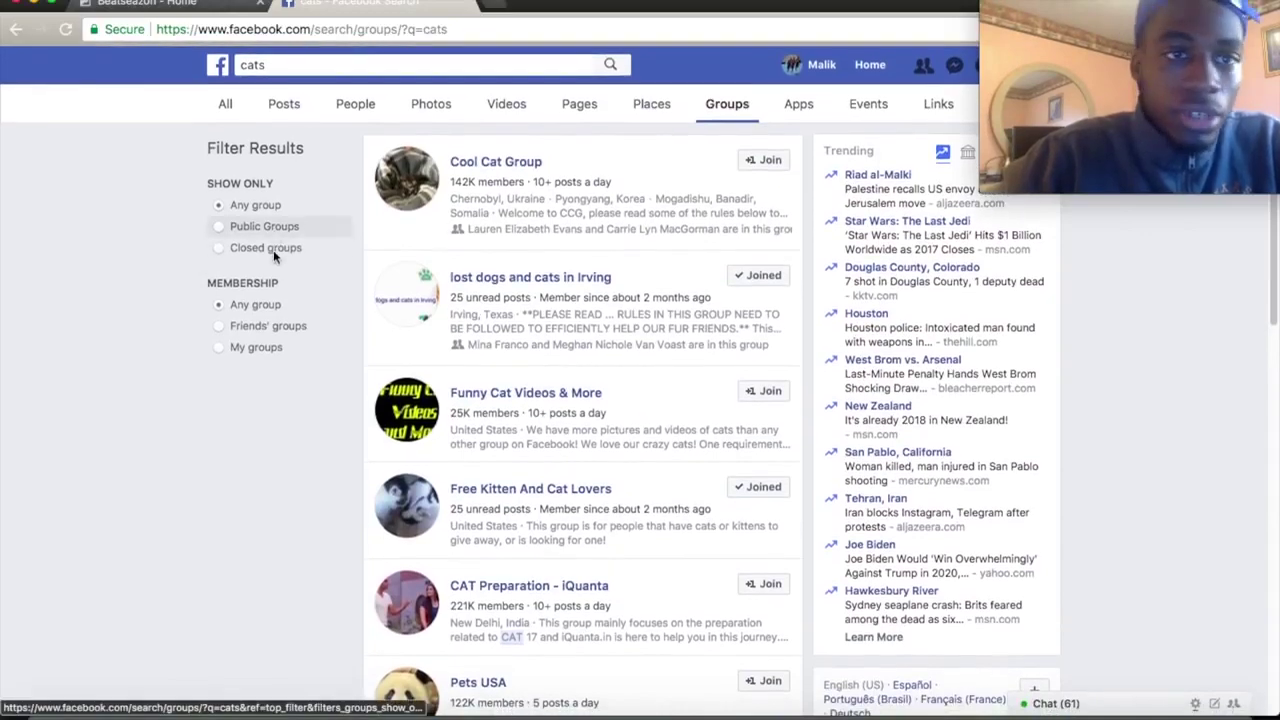
left_click(258, 225)
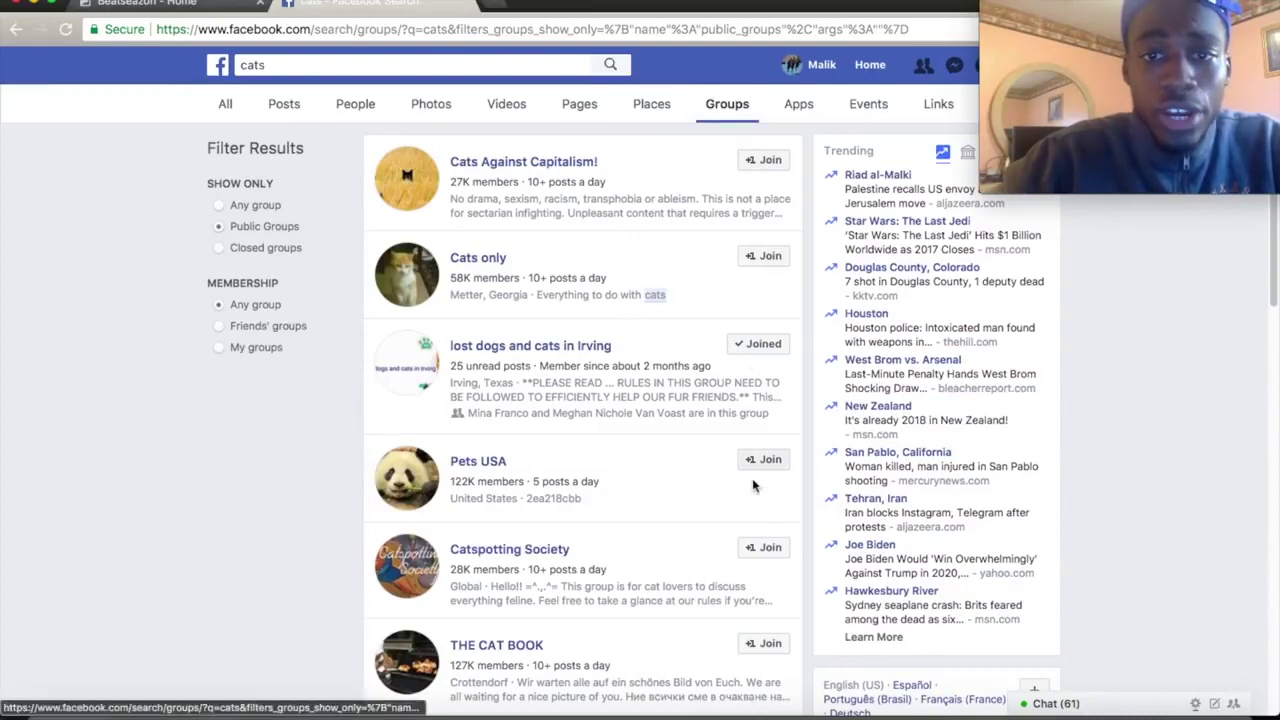
Step: Request to join Cats Against Capitalism! and Cats only, skipping their membership questions
left_click(765, 160)
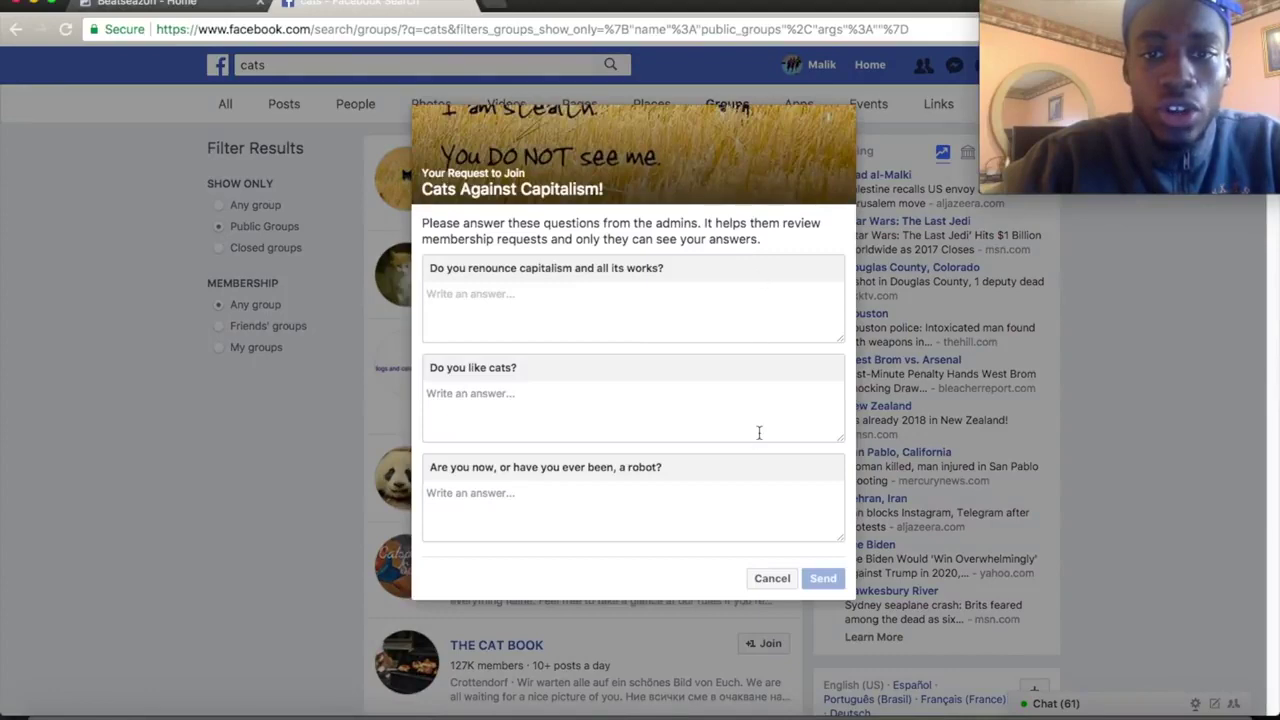
left_click(765, 580)
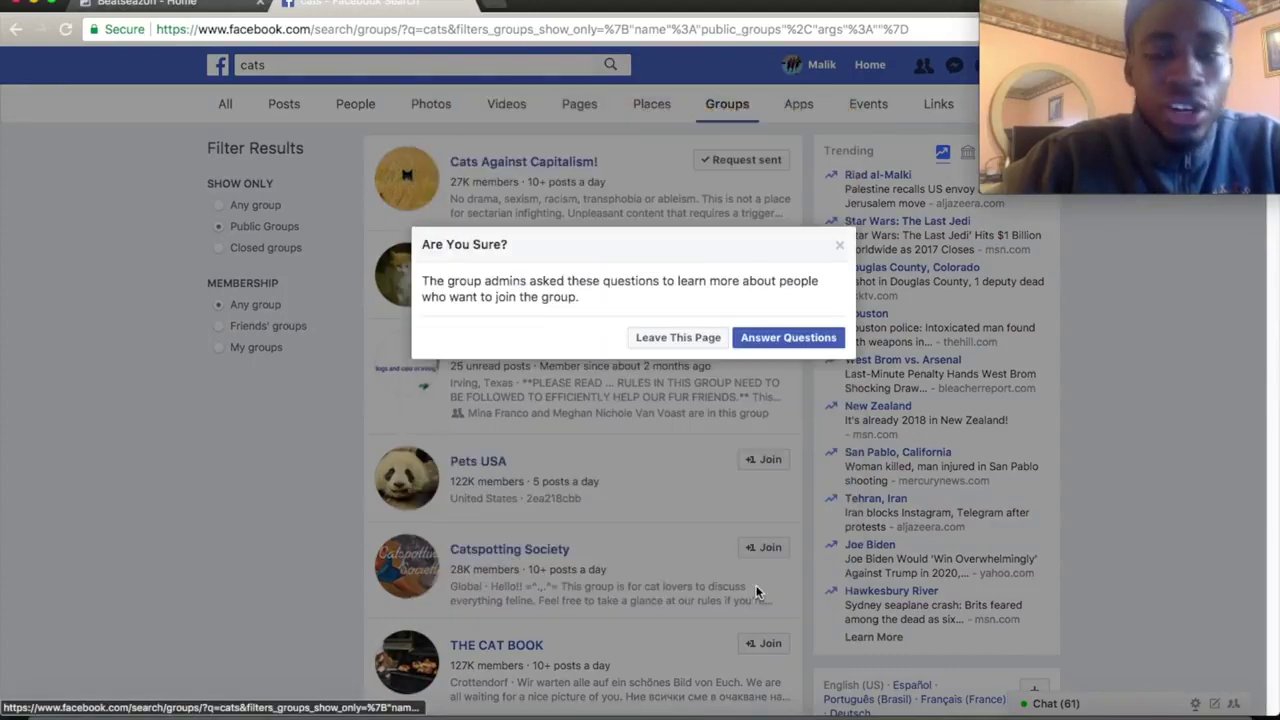
left_click(695, 337)
left_click(766, 260)
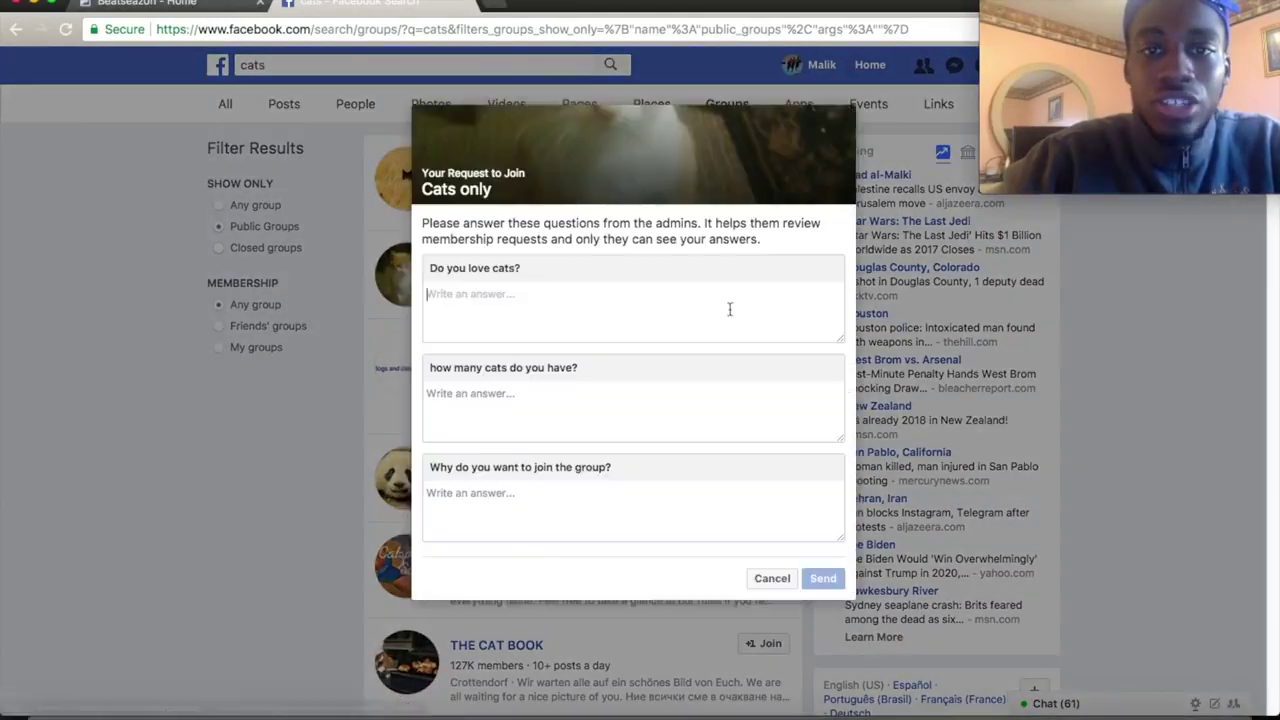
left_click(756, 580)
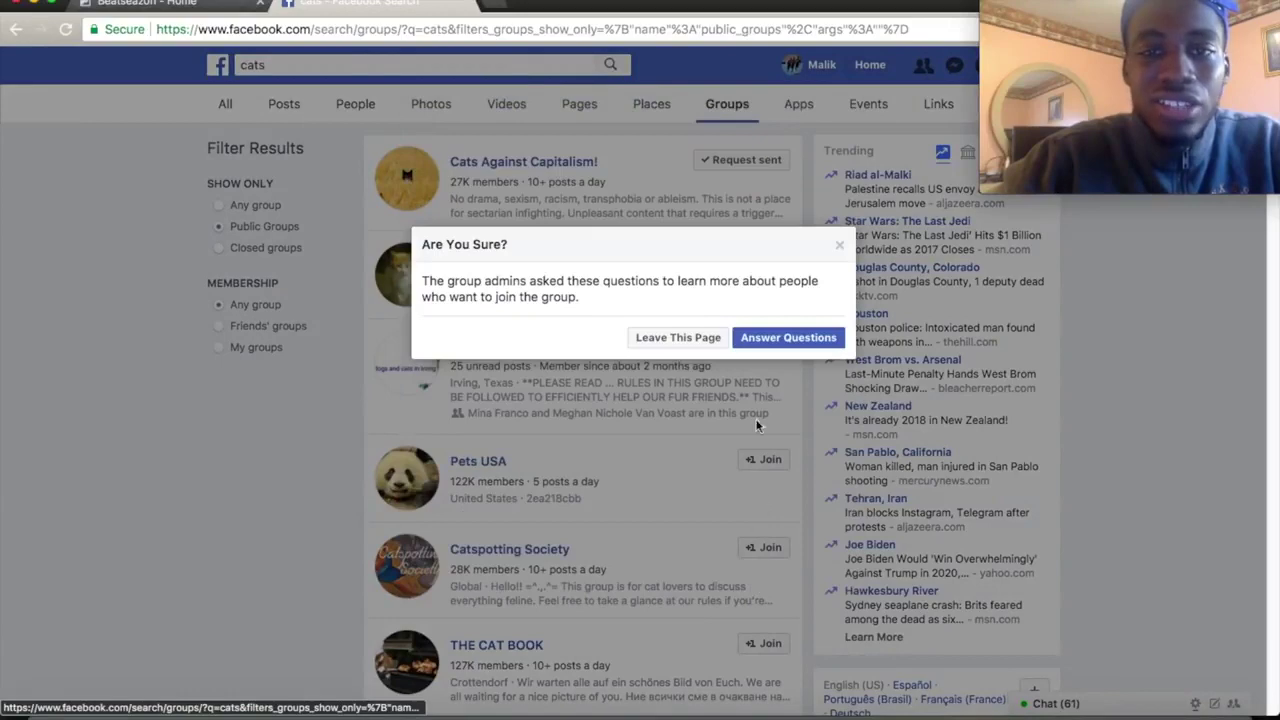
left_click(838, 246)
Step: Request to join Catspotting Society without answering its questions, then review the results
scroll(749, 434, "down", 3)
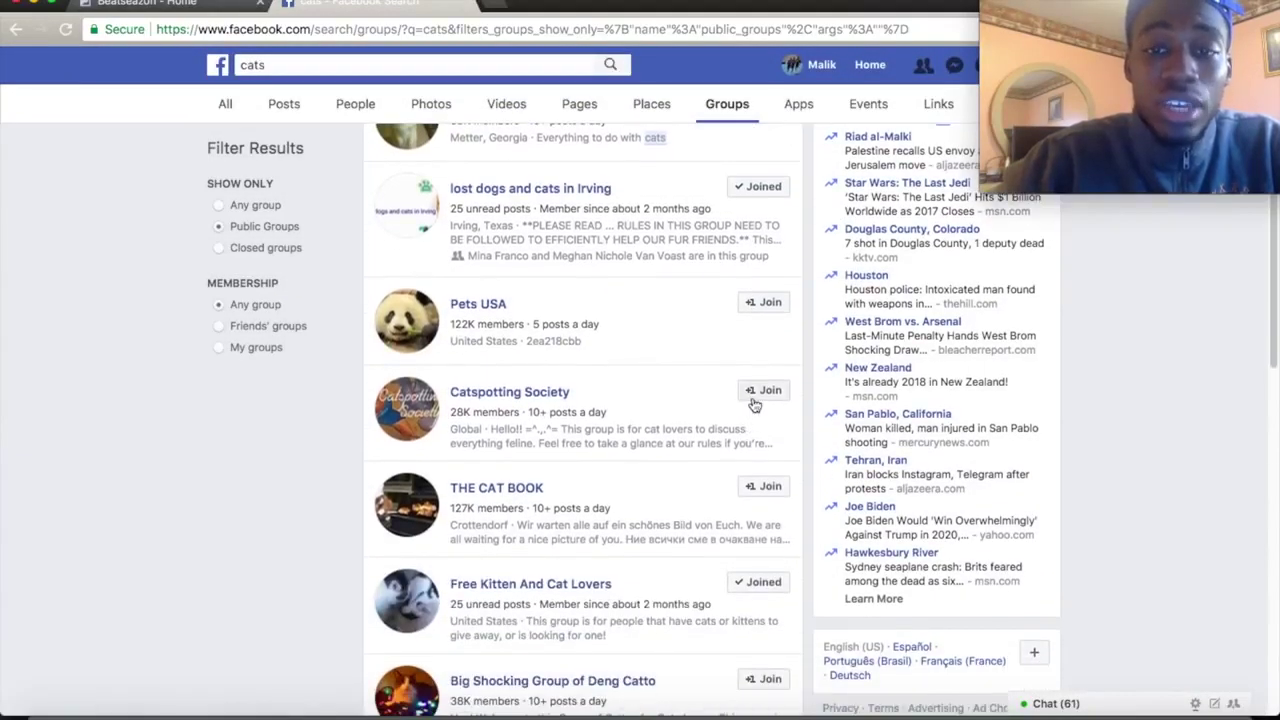
left_click(753, 398)
left_click(757, 533)
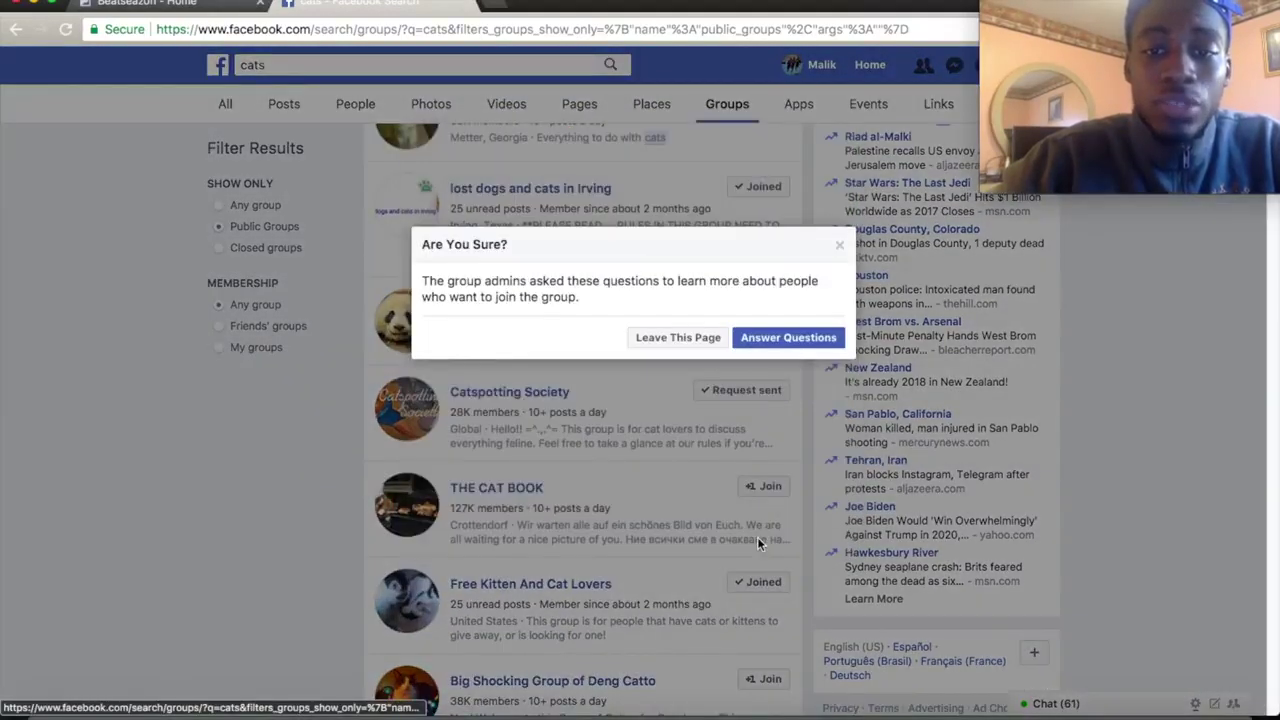
left_click(840, 247)
scroll(735, 496, "down", 5)
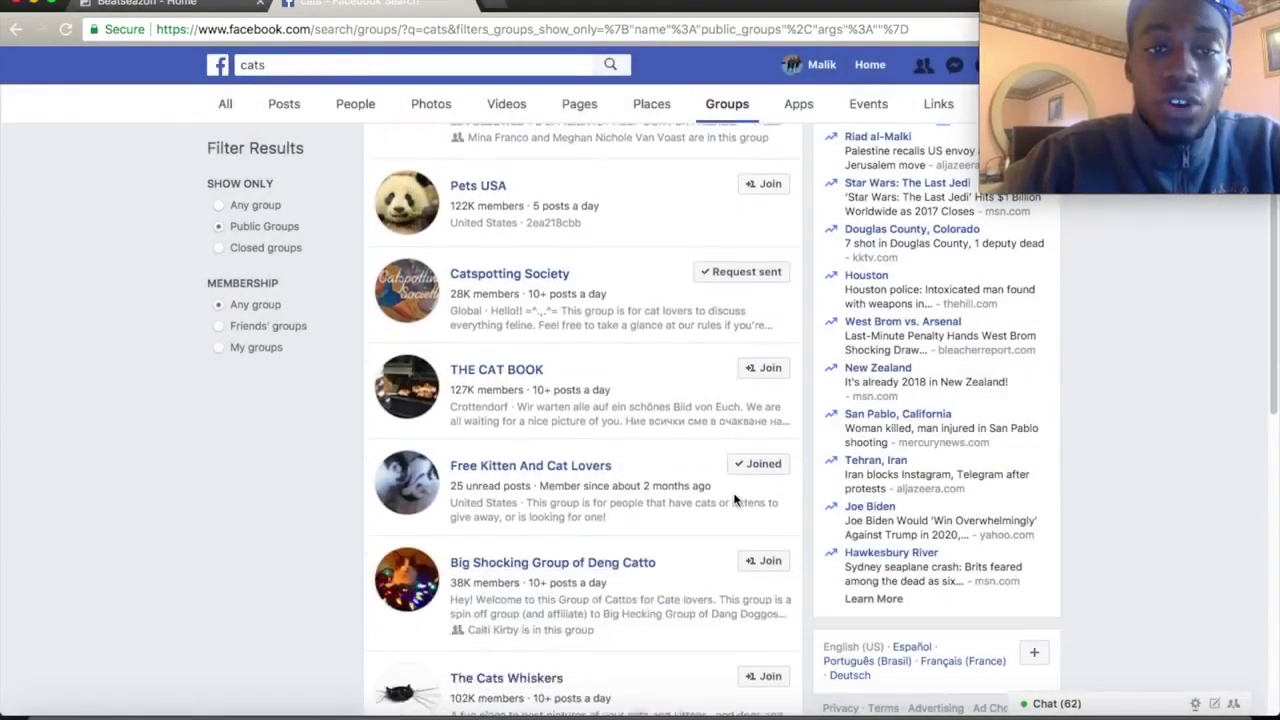
scroll(734, 494, "down", 4)
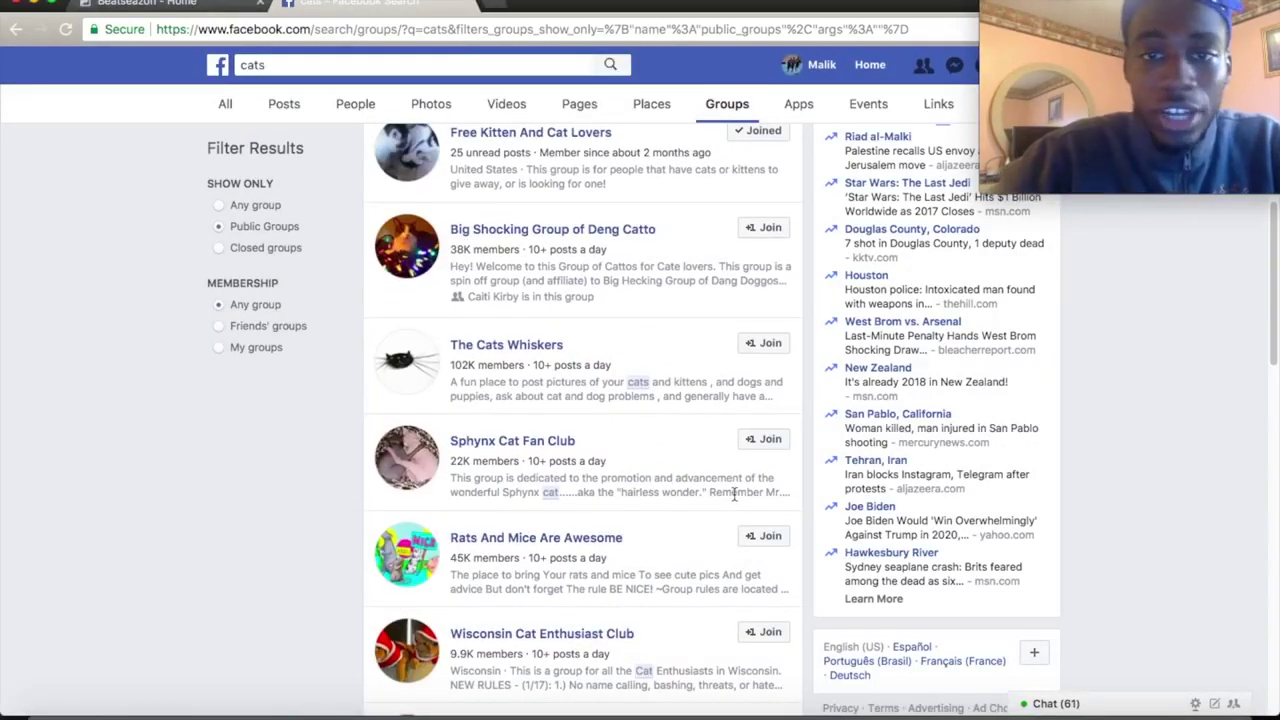
scroll(733, 492, "up", 10)
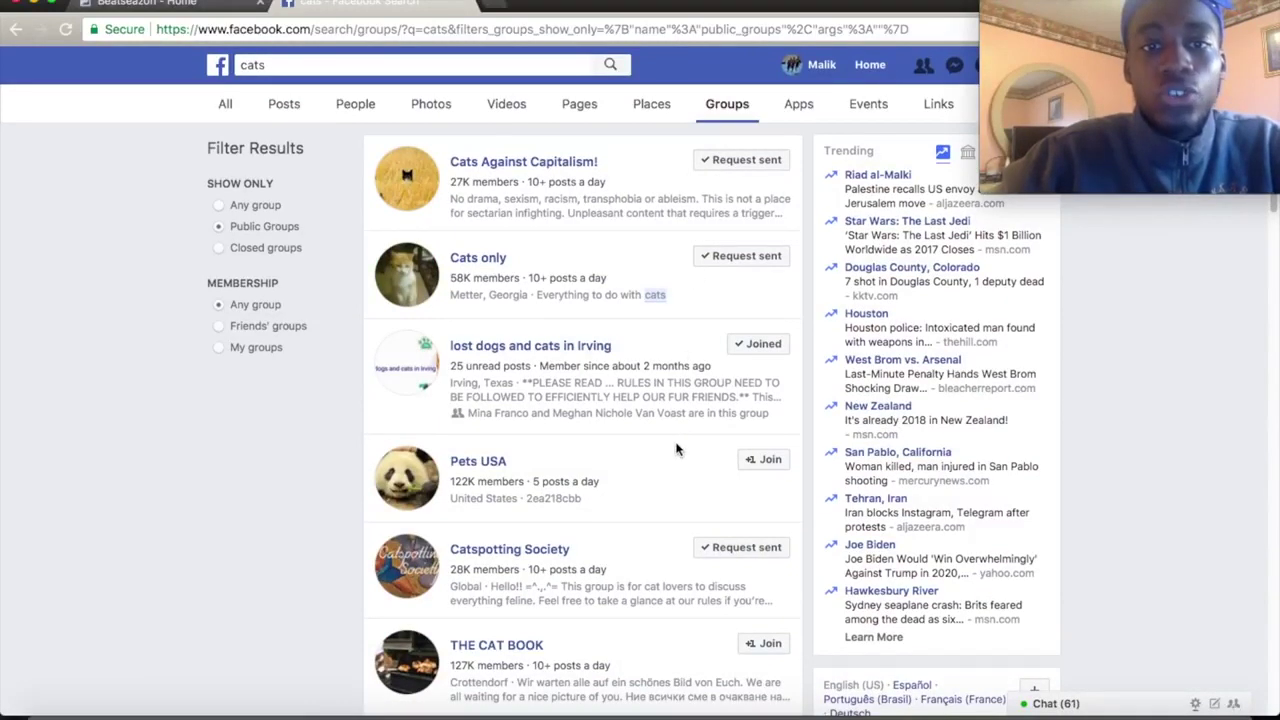
left_click(378, 66)
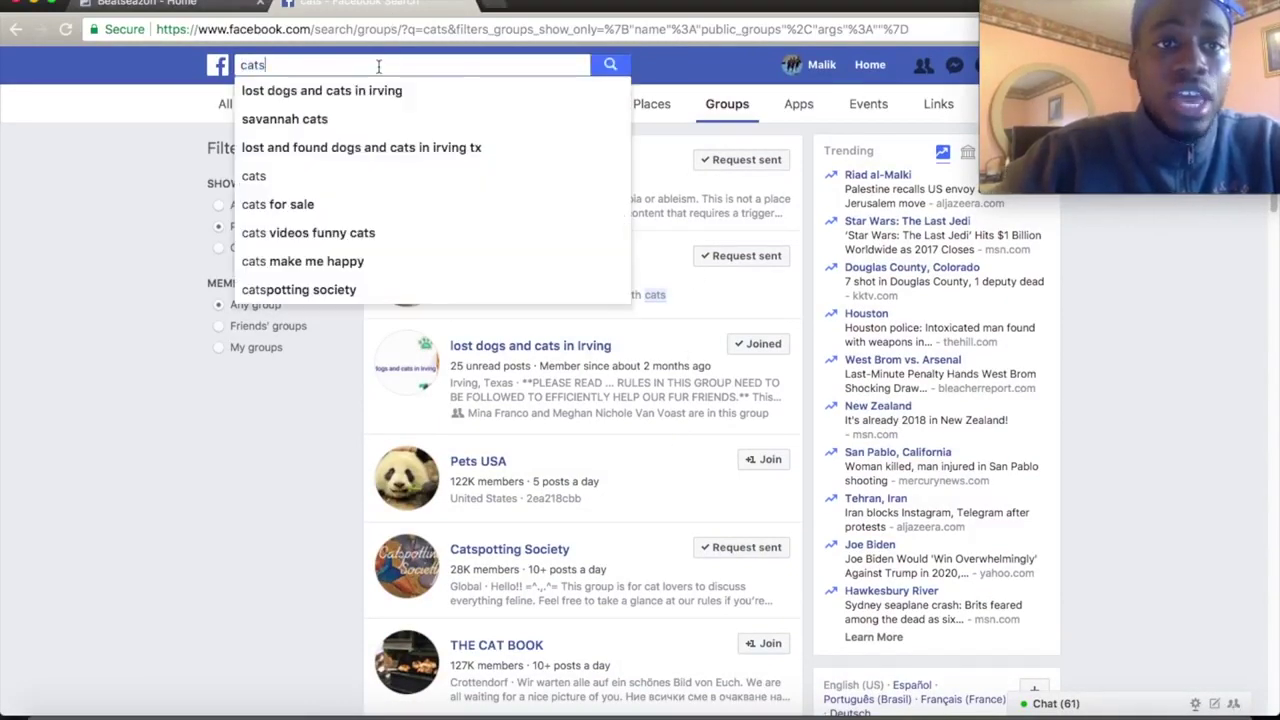
Step: Switch to the Beatseazon page and start a post in its Write something... box
left_click(270, 198)
left_click(197, 10)
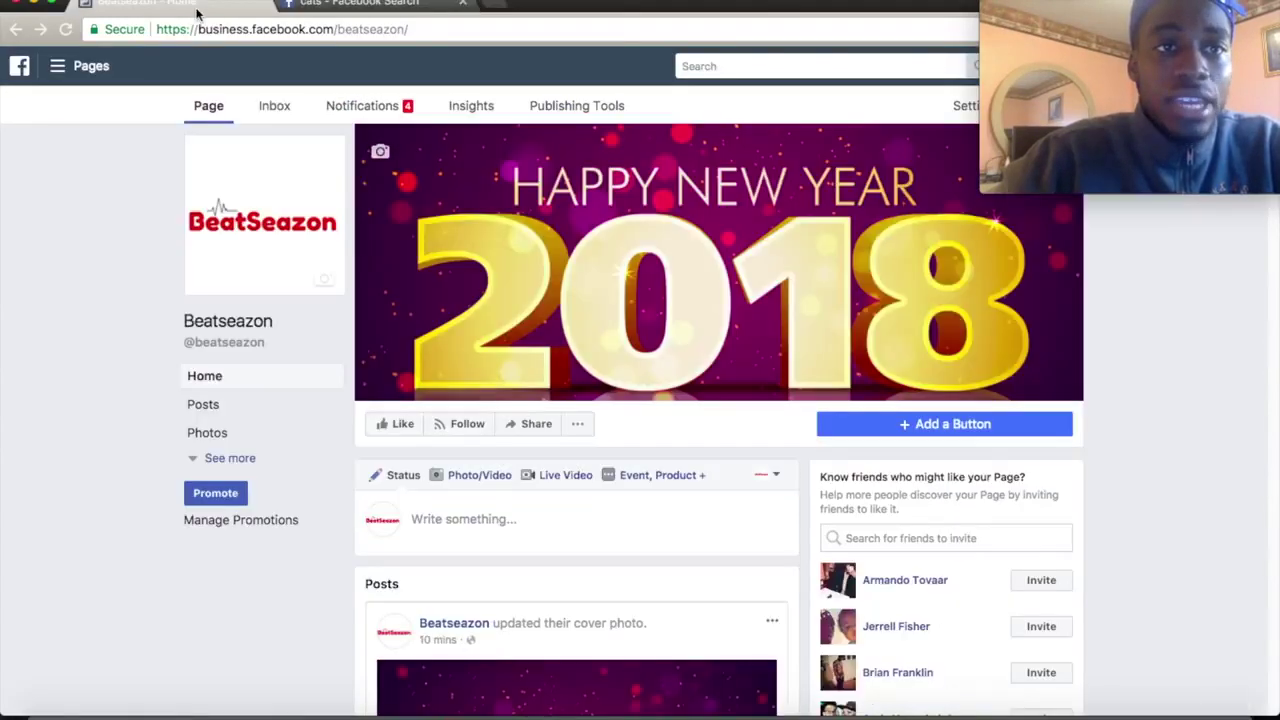
scroll(454, 355, "down", 3)
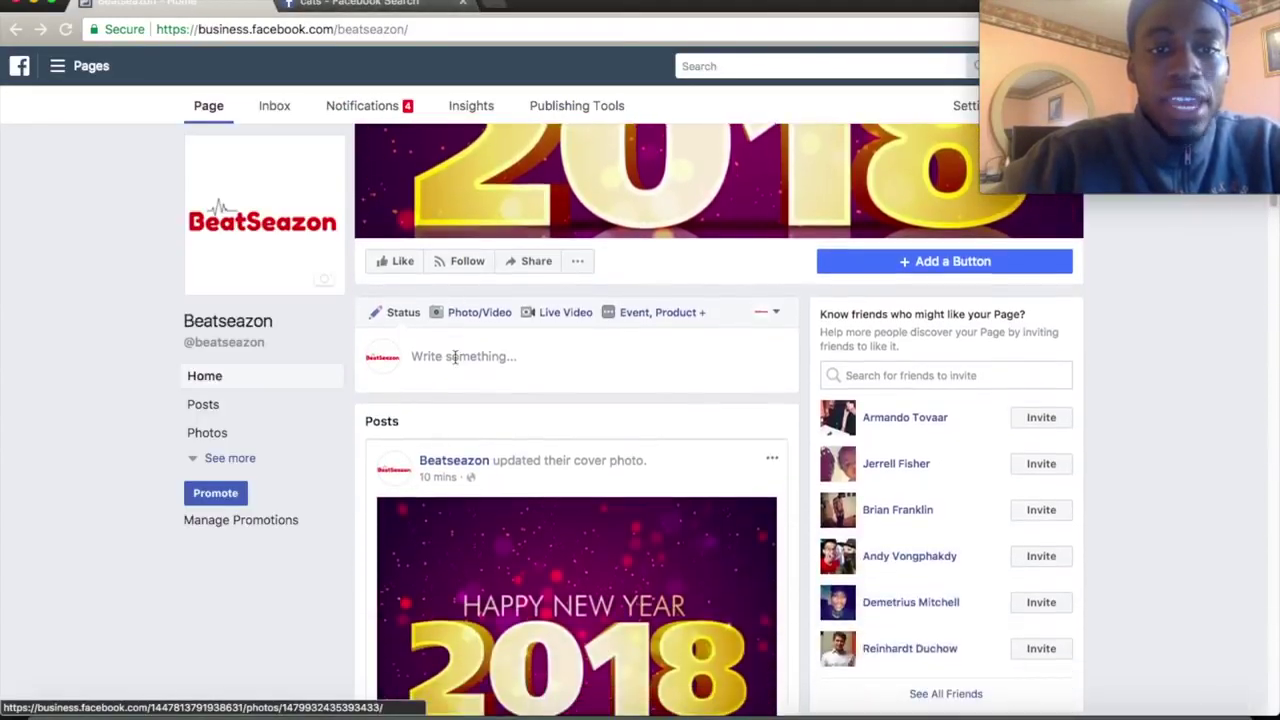
left_click(454, 357)
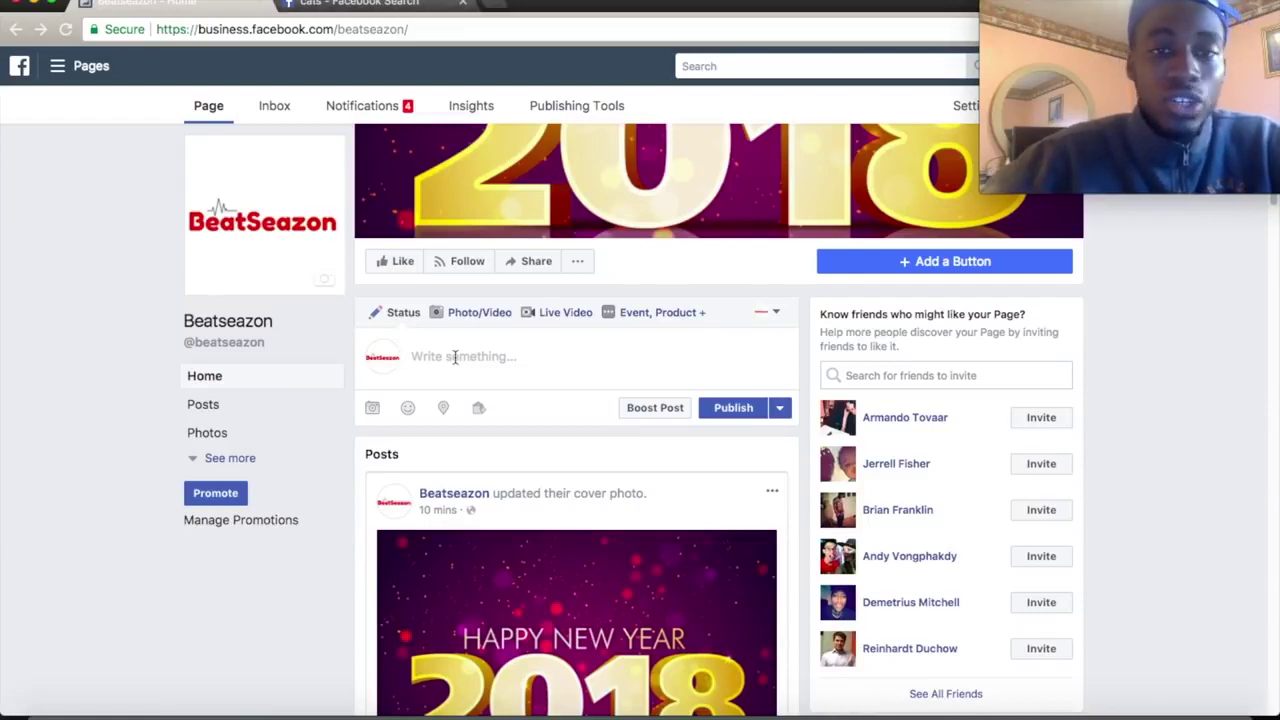
left_click(455, 357)
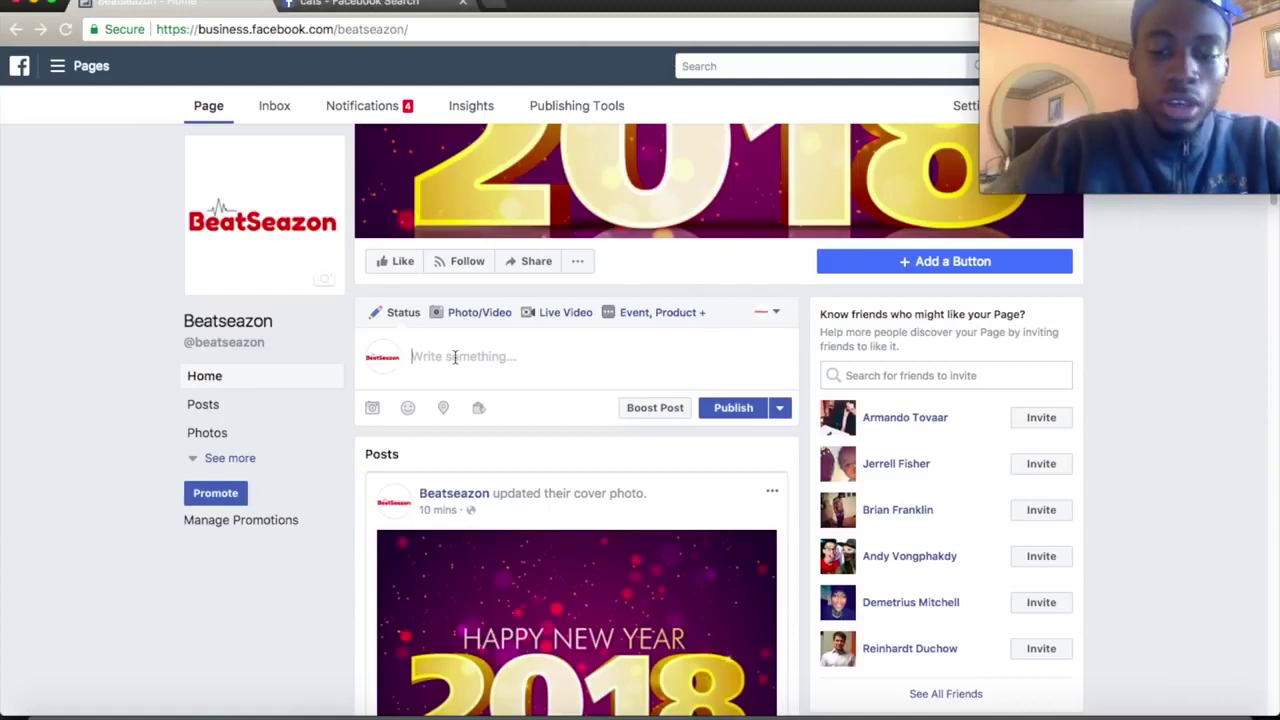
Step: Write 'Love your cat everyday, give them the comfort they need.' and publish it to Beatseazon
type("Love y")
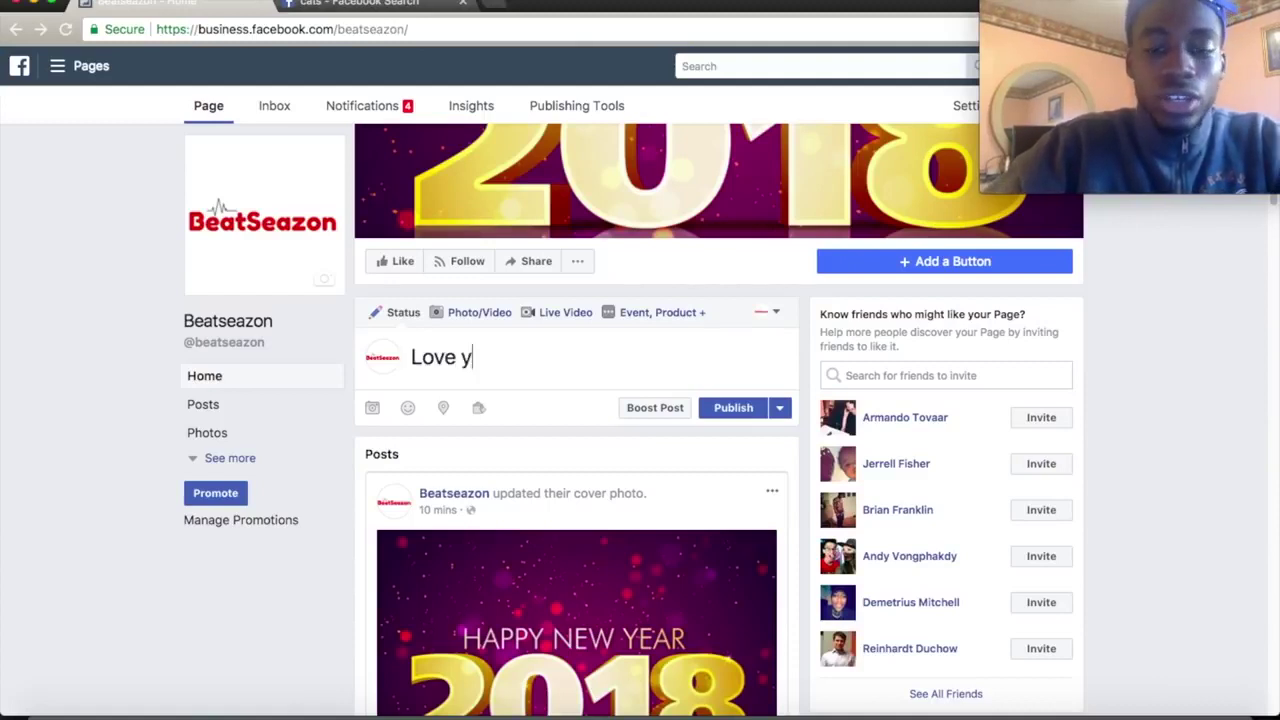
type("our cat every")
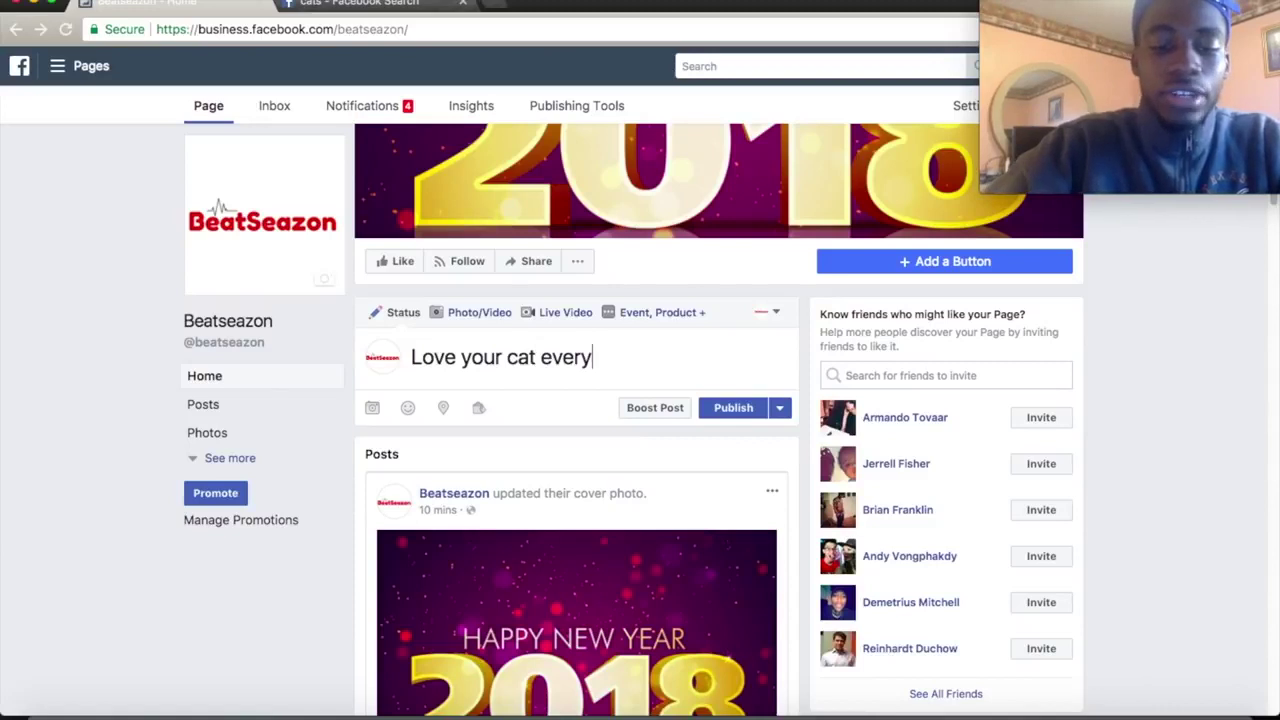
type("day =")
key("BackSpace")
key("BackSpace")
type(", give them ")
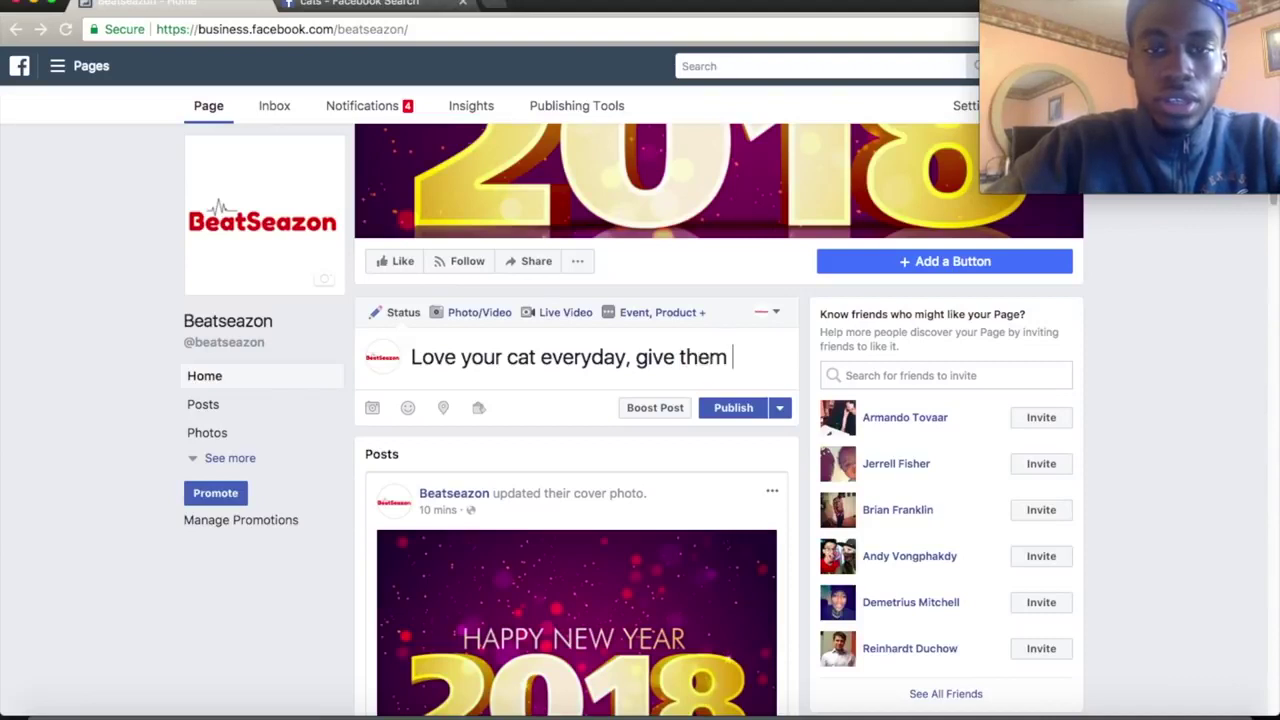
type("the confort")
key("BackSpace")
key("BackSpace")
key("BackSpace")
key("BackSpace")
key("BackSpace")
type("mfort")
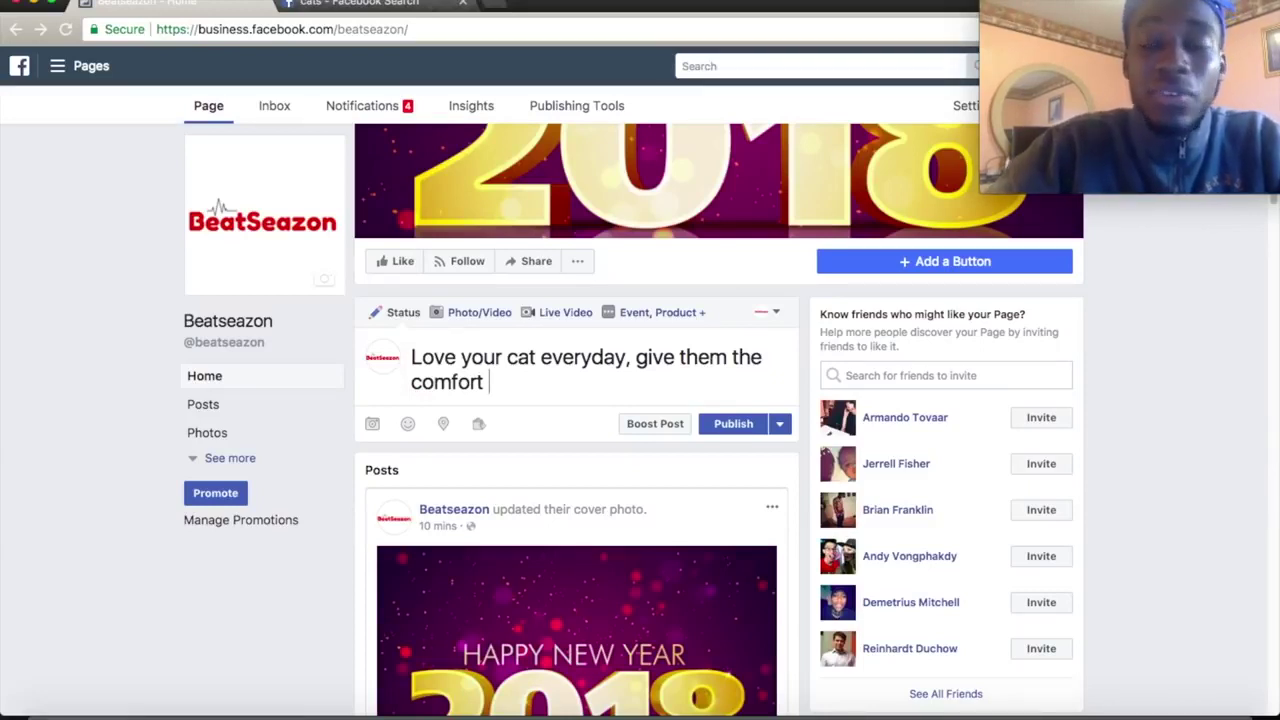
key("BackSpace")
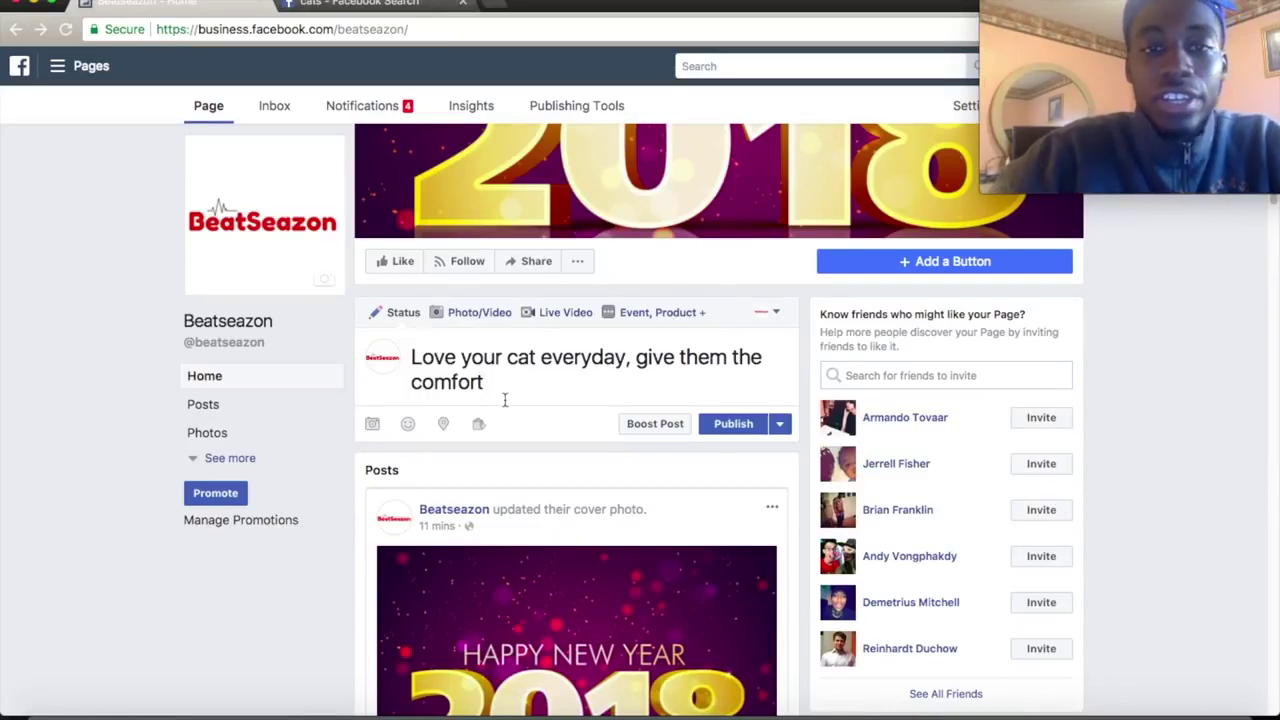
type("they need.")
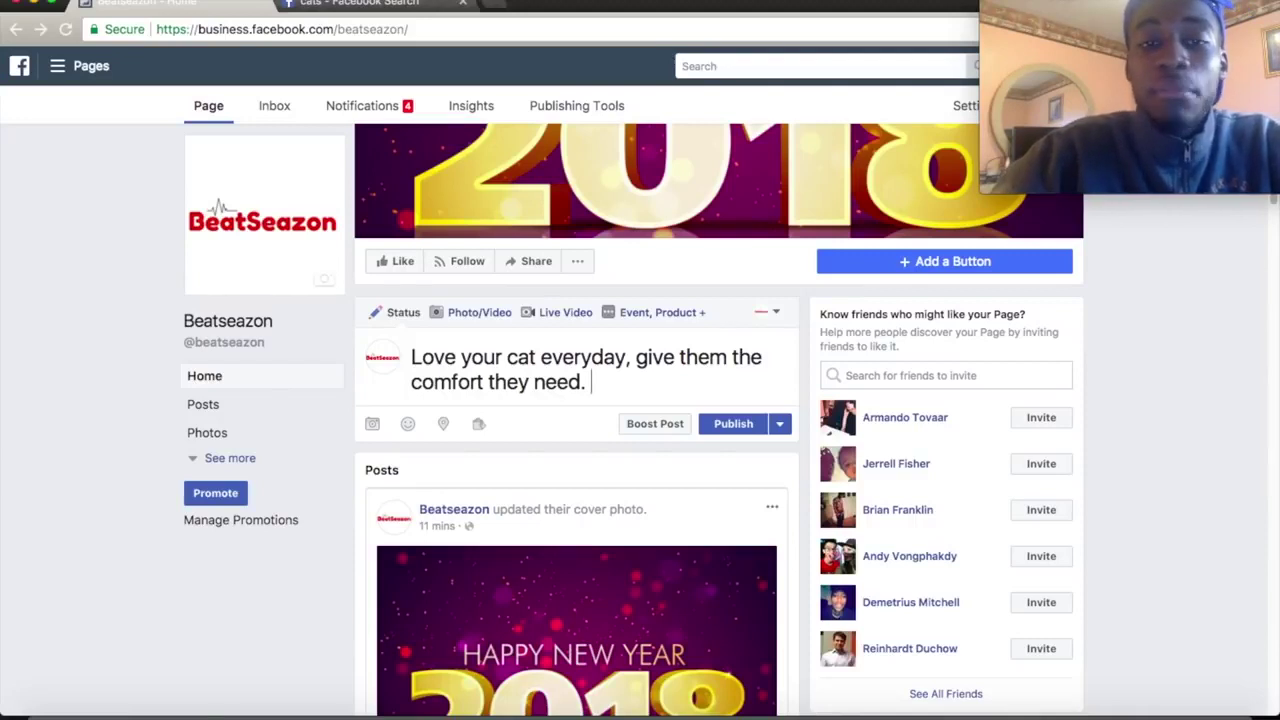
left_click(726, 423)
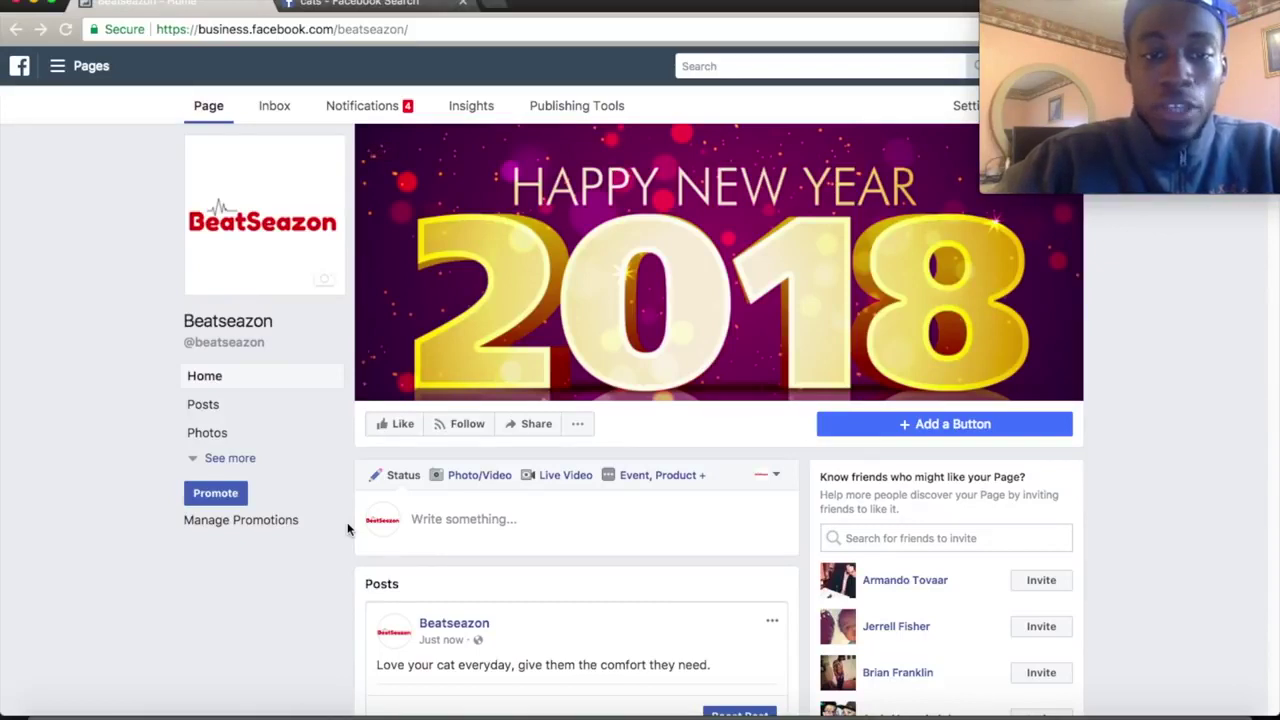
Step: Scroll to the published cat-care post and bring up its Share options
scroll(348, 528, "down", 2)
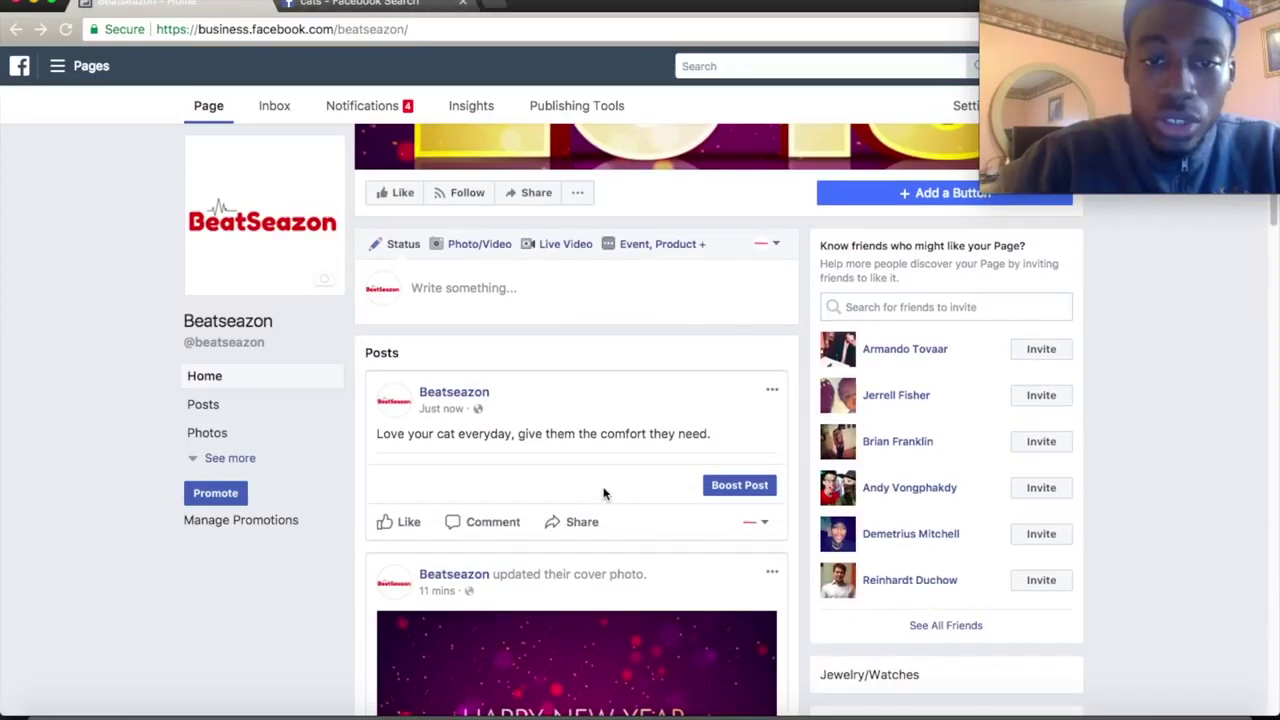
left_click(578, 524)
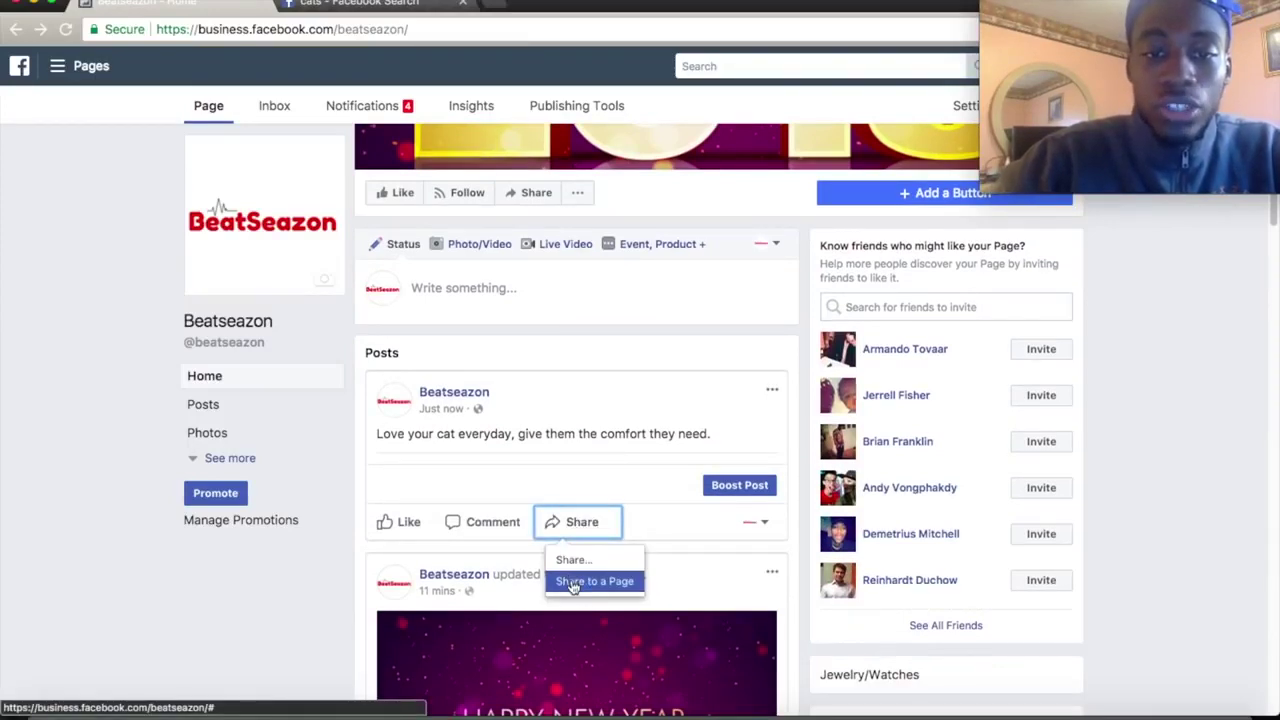
Step: Open the Share dialog for the cat-care post and expand its share-destination dropdown
left_click(573, 583)
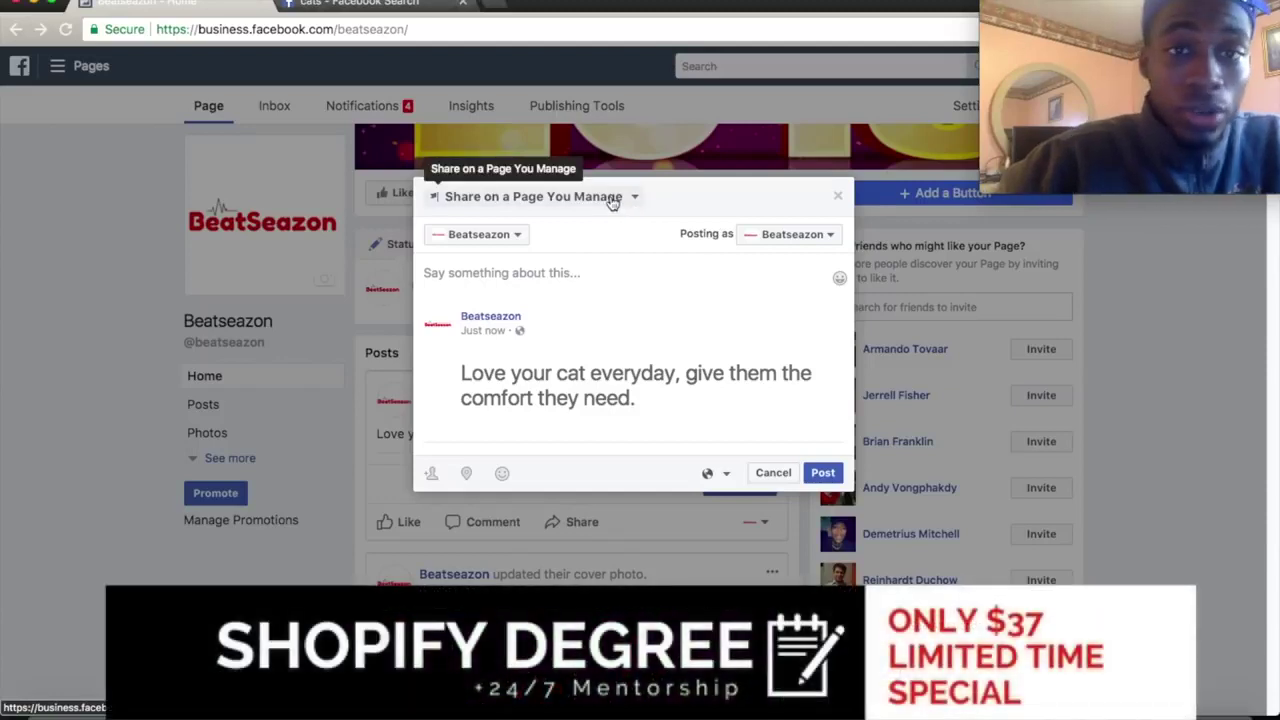
left_click(632, 197)
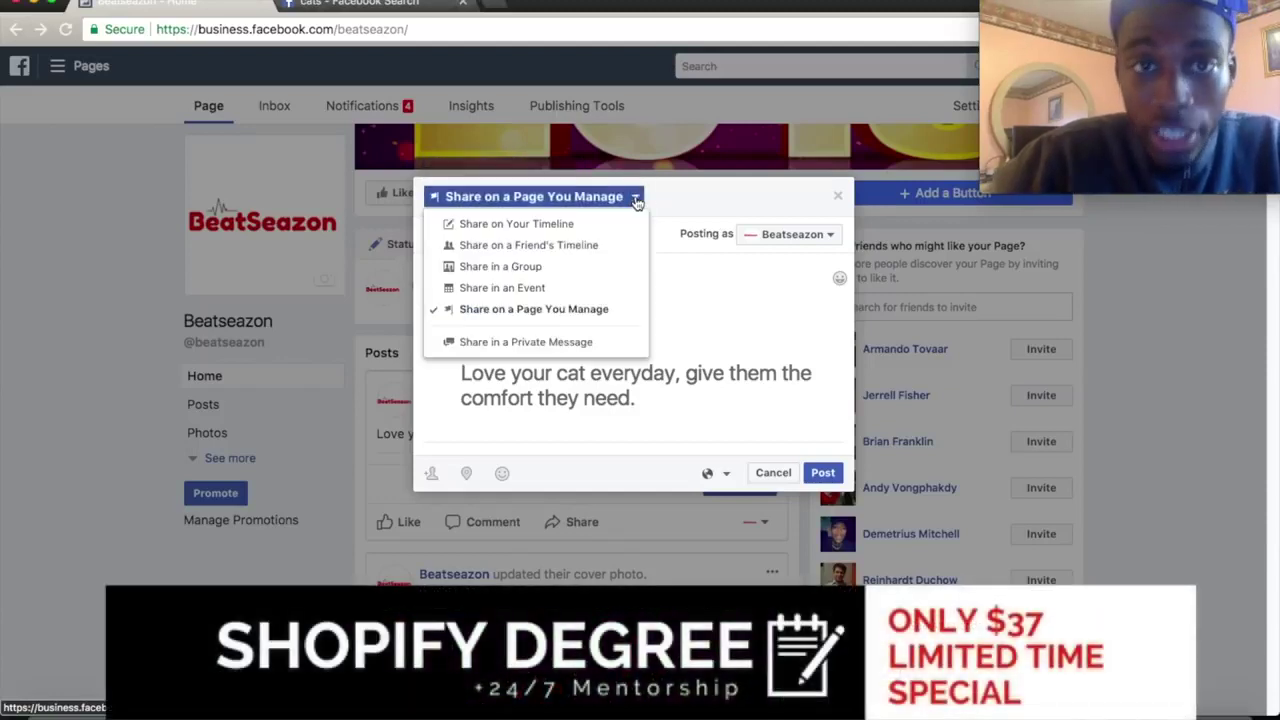
left_click(713, 209)
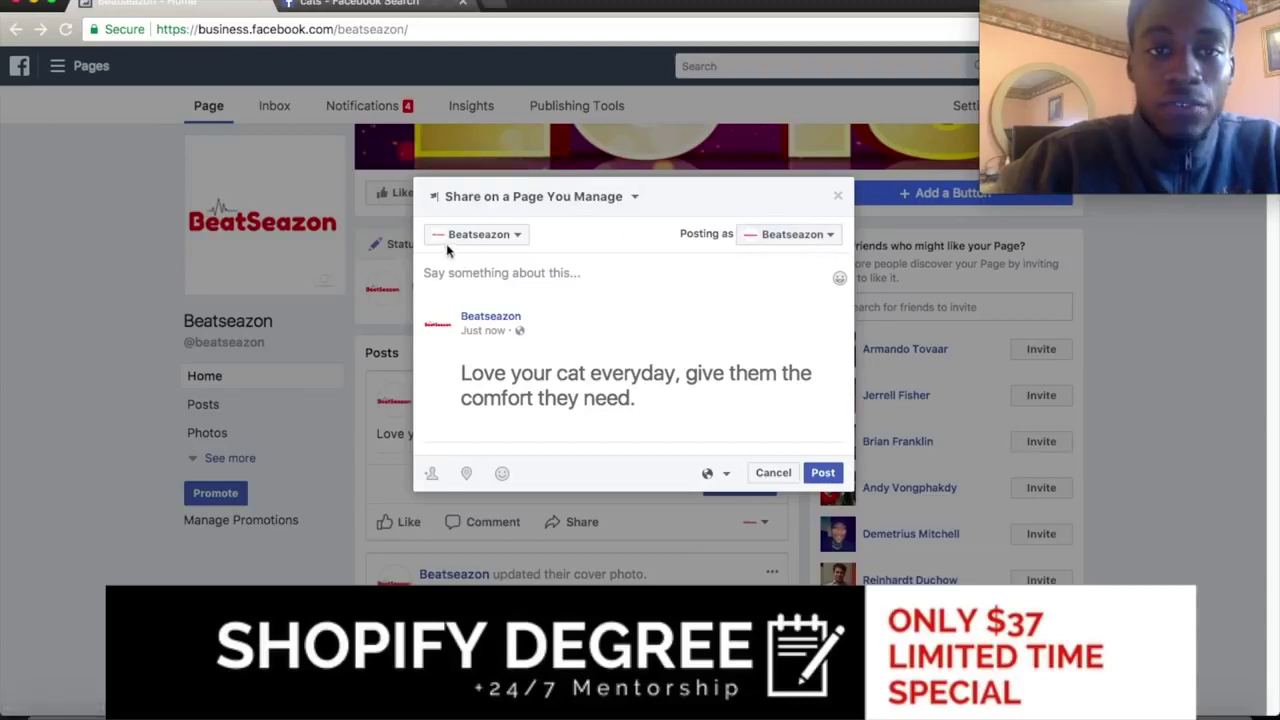
left_click(627, 201)
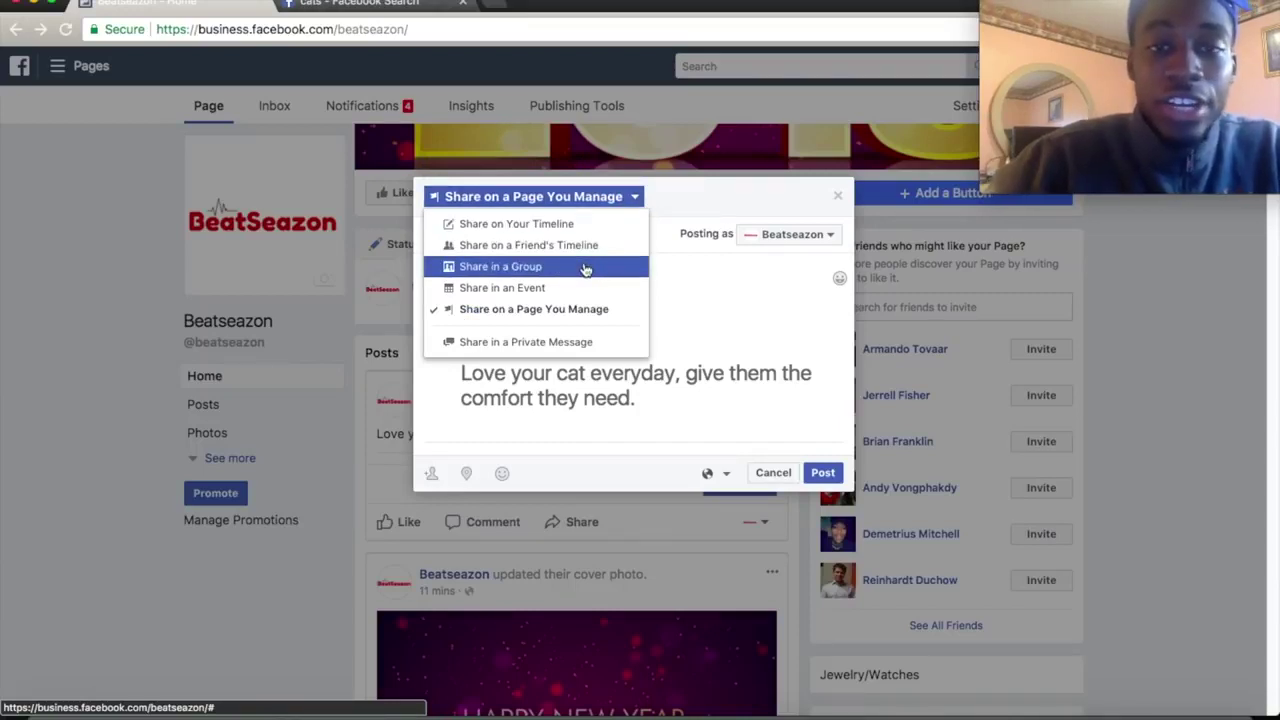
Step: Set the share to Share in a Group, targeting the Free Kitten And Cat Lovers group
left_click(585, 267)
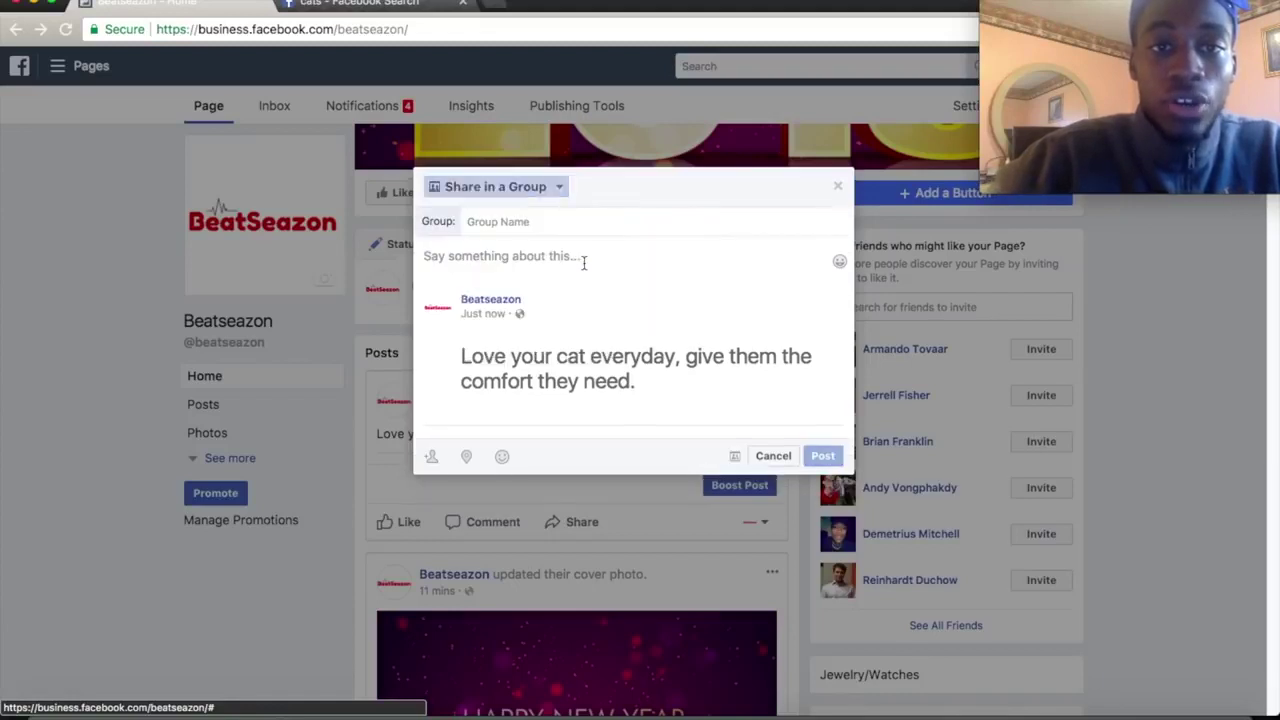
left_click(529, 262)
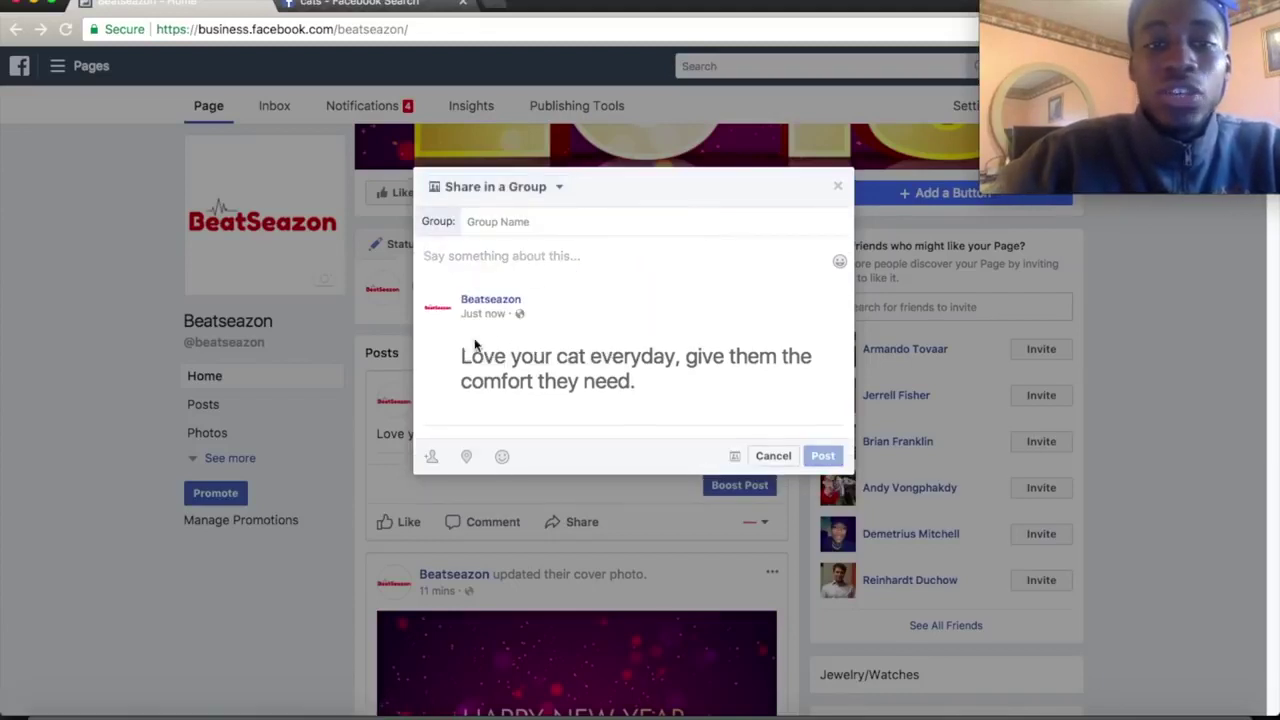
left_click(518, 254)
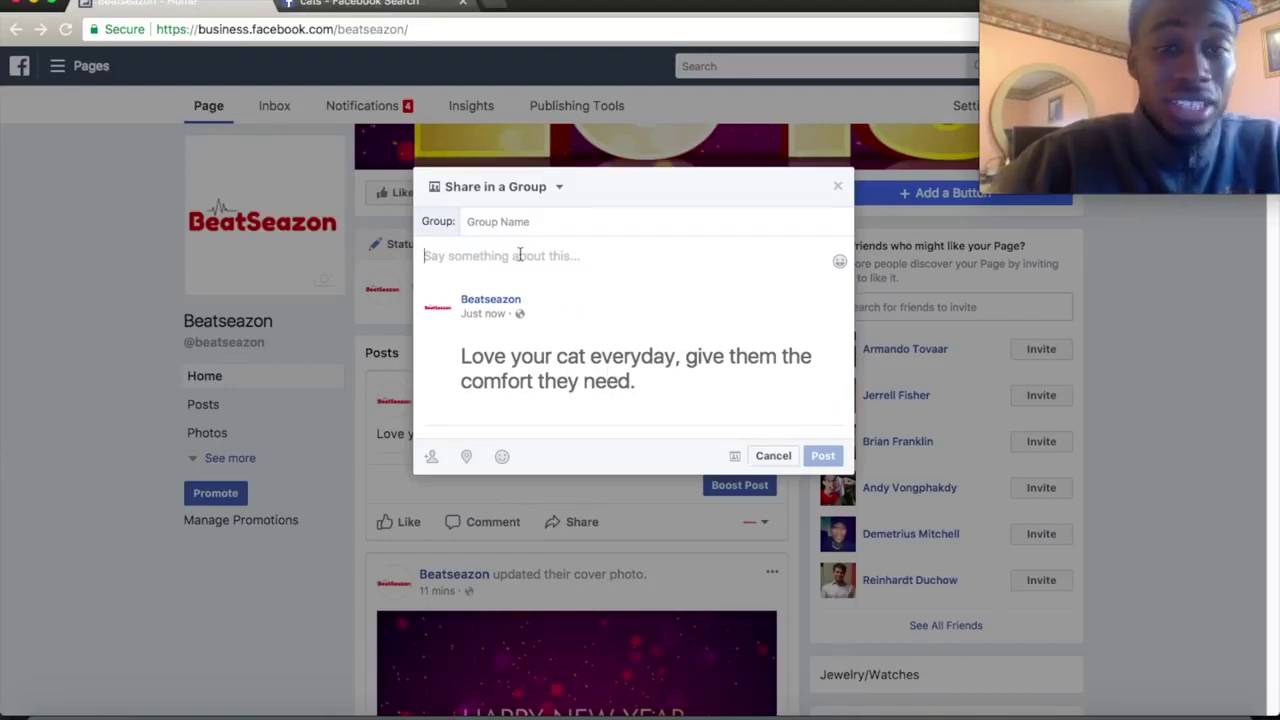
left_click(531, 222)
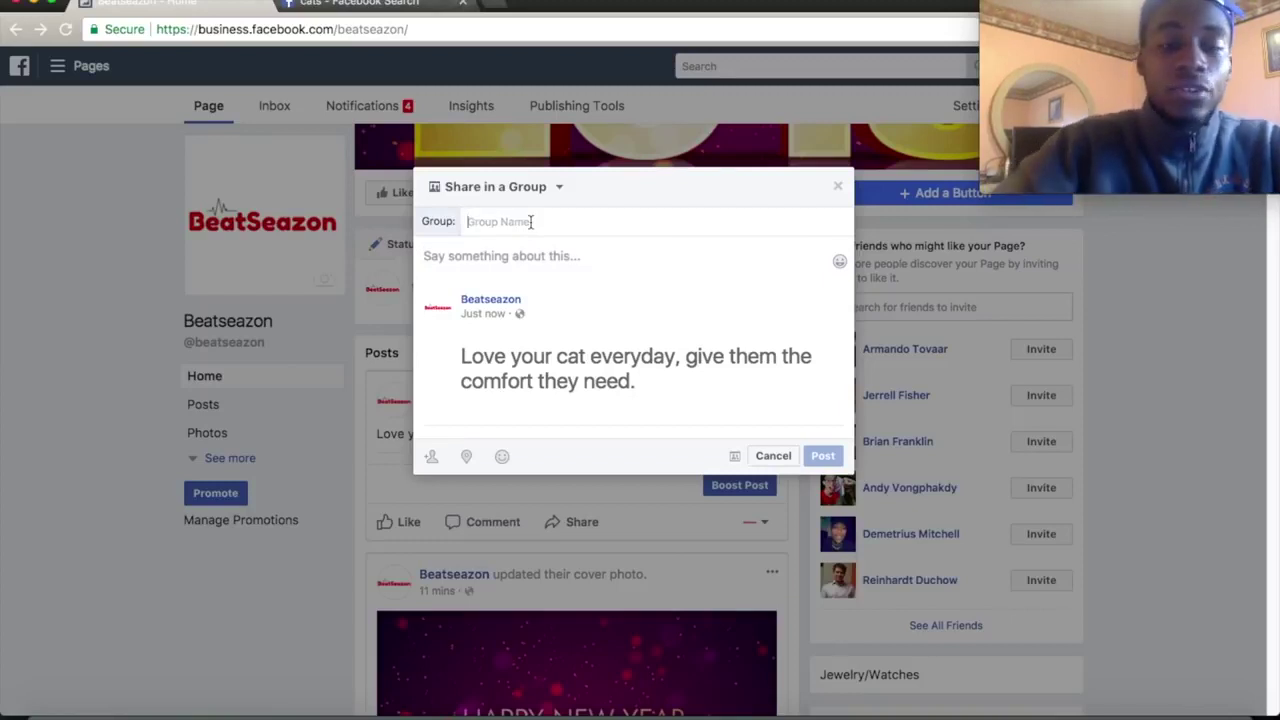
type("cat")
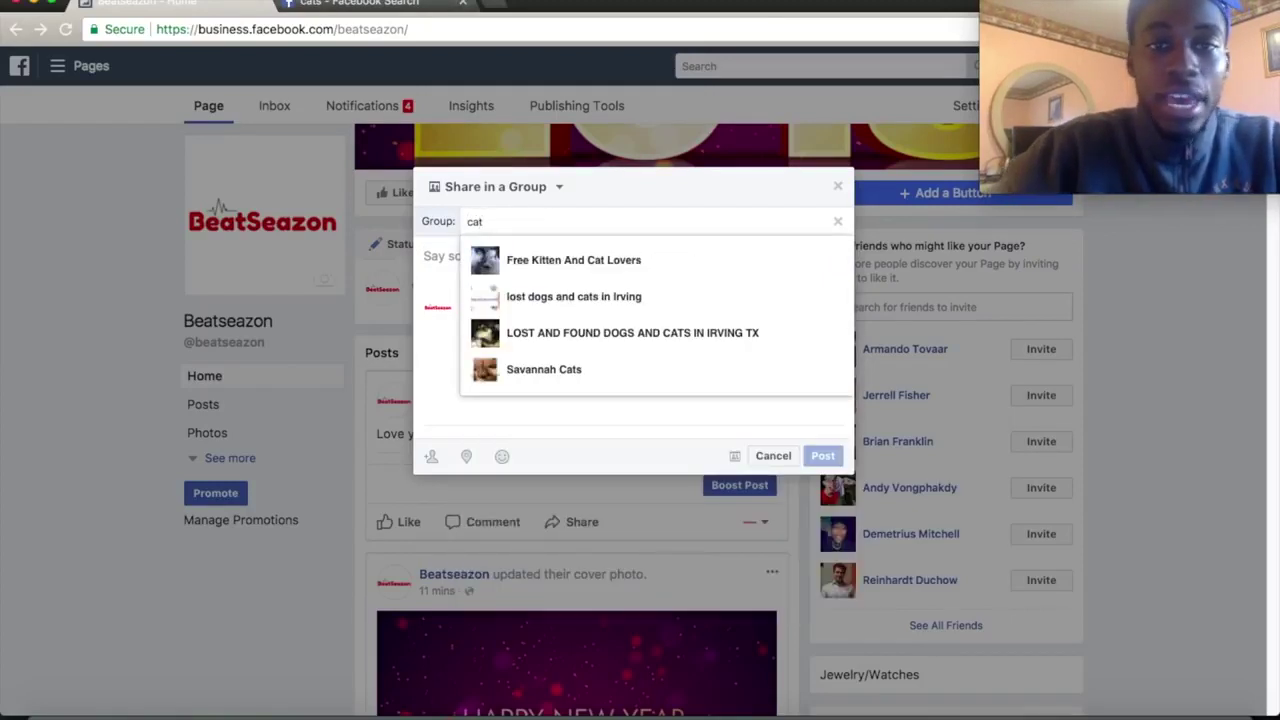
left_click(540, 270)
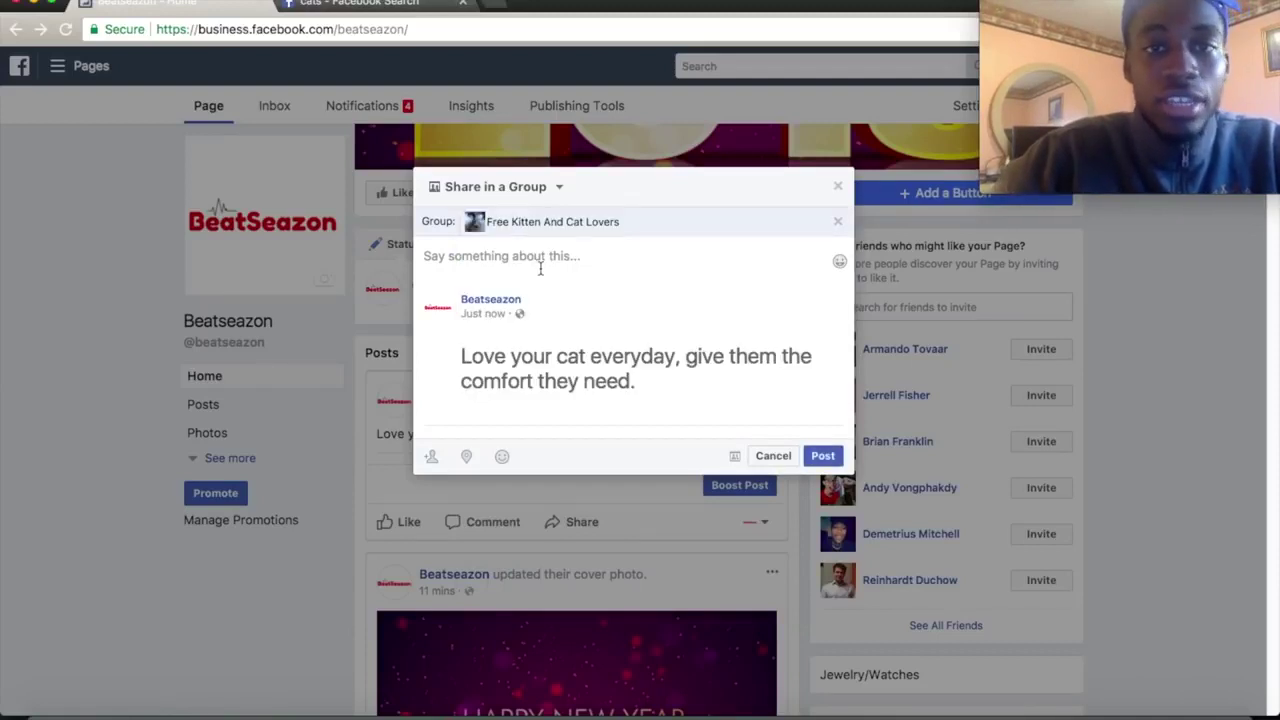
left_click(514, 262)
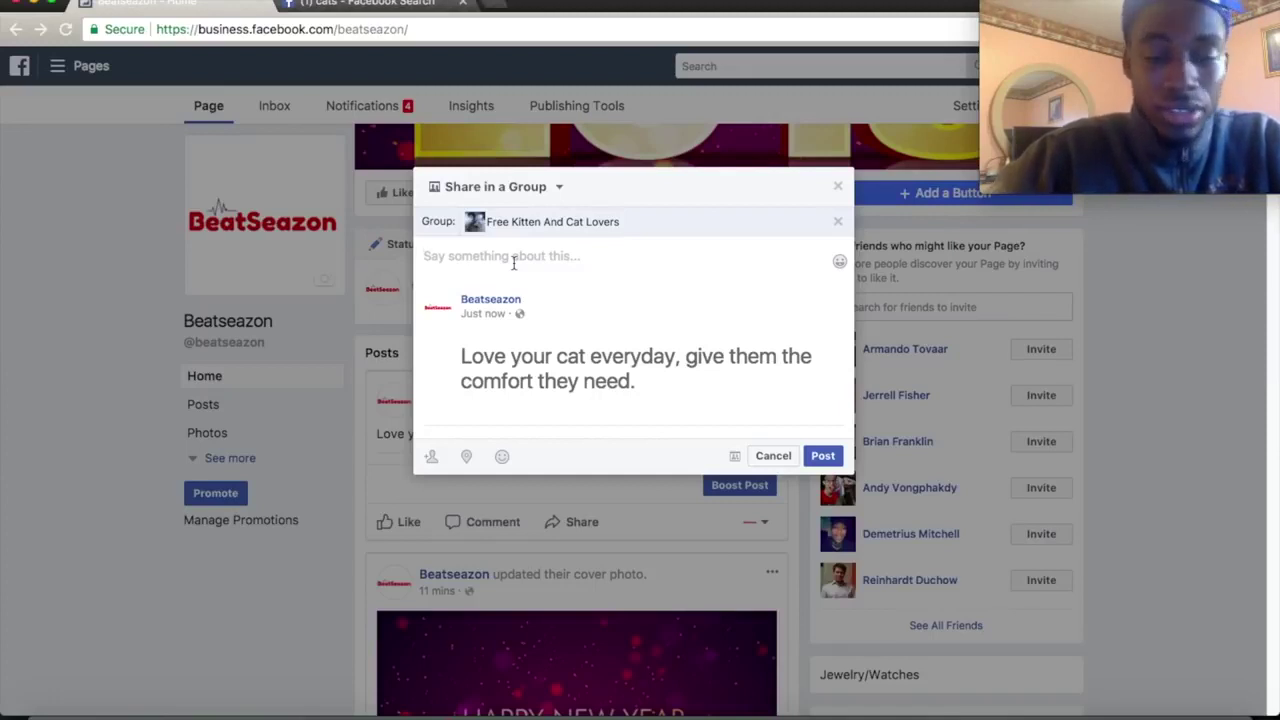
Step: Type '50% for cat lovers' as the share caption
type("50")
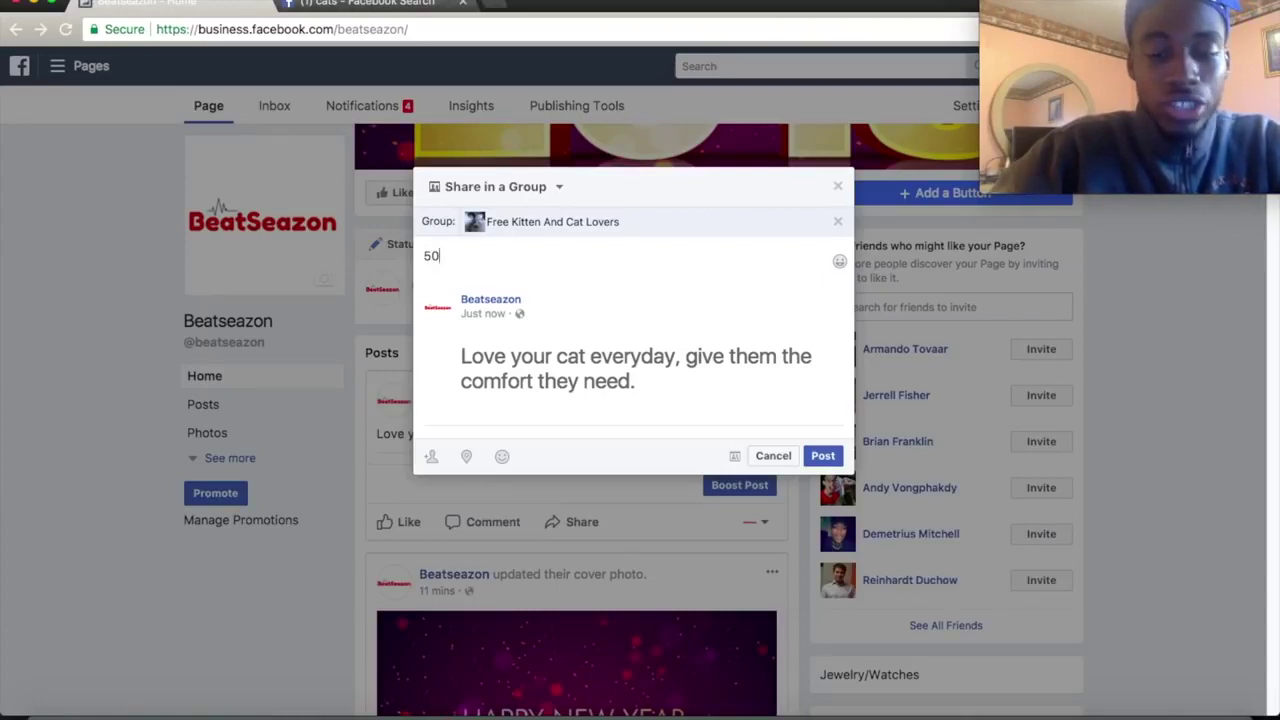
type("%")
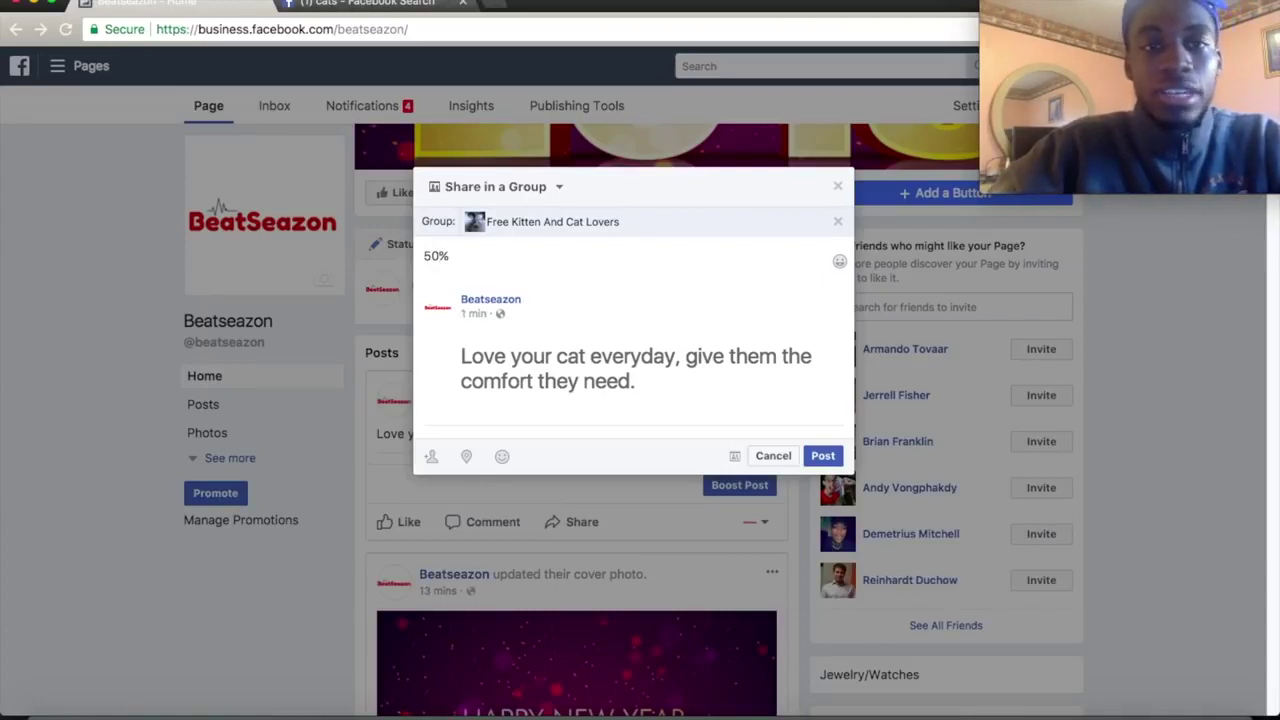
type(" F")
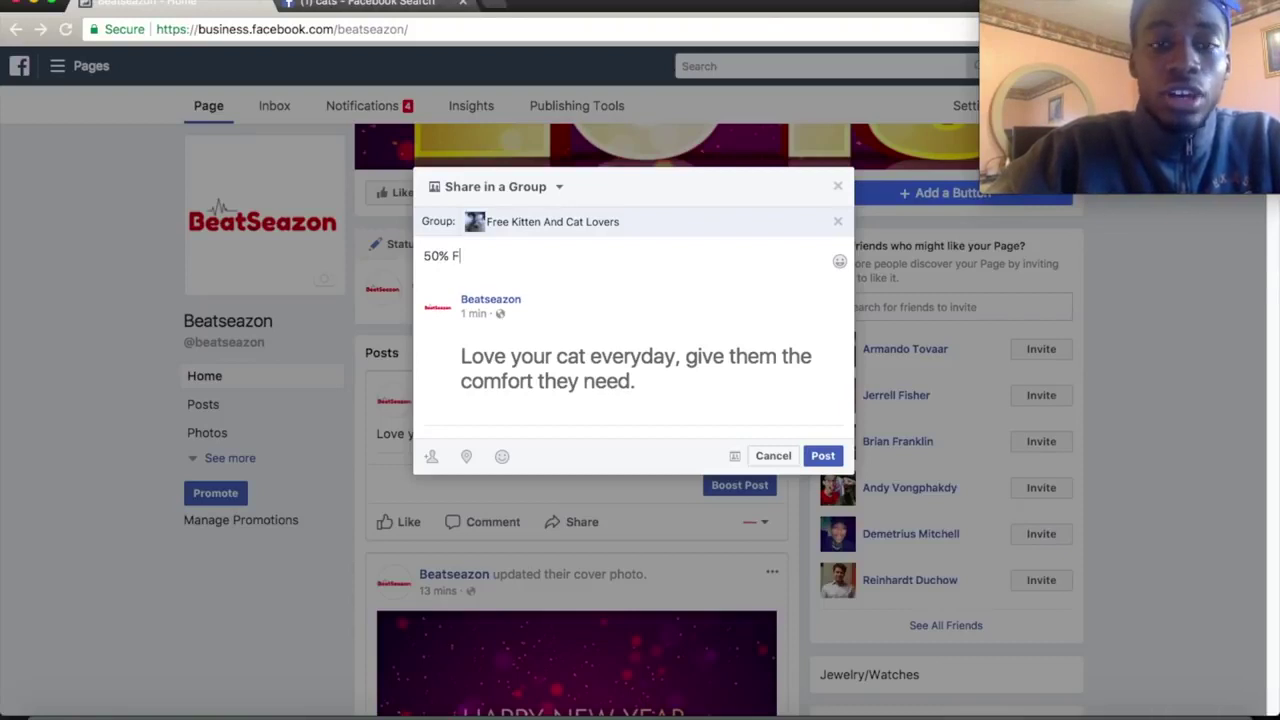
key("BackSpace")
type("for cat lovers")
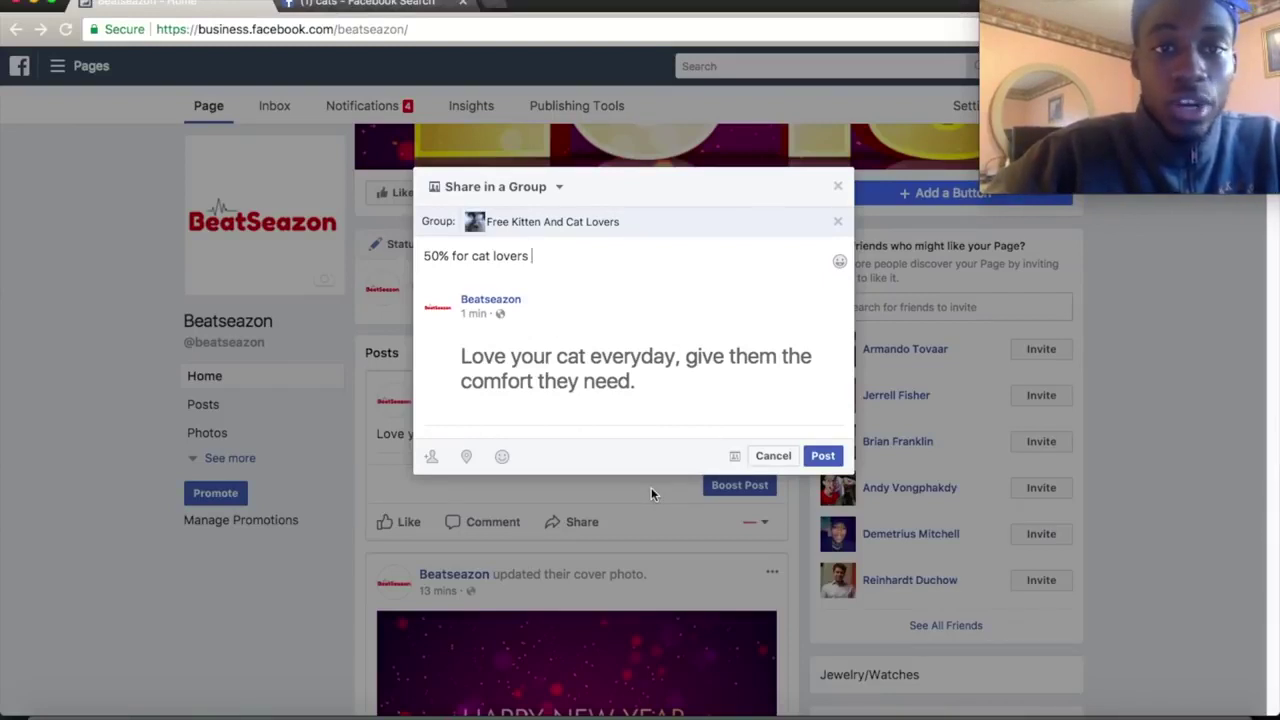
Step: Edit the caption to read 'OMG! 50% for ONLY cat lovers!'
left_click(451, 256)
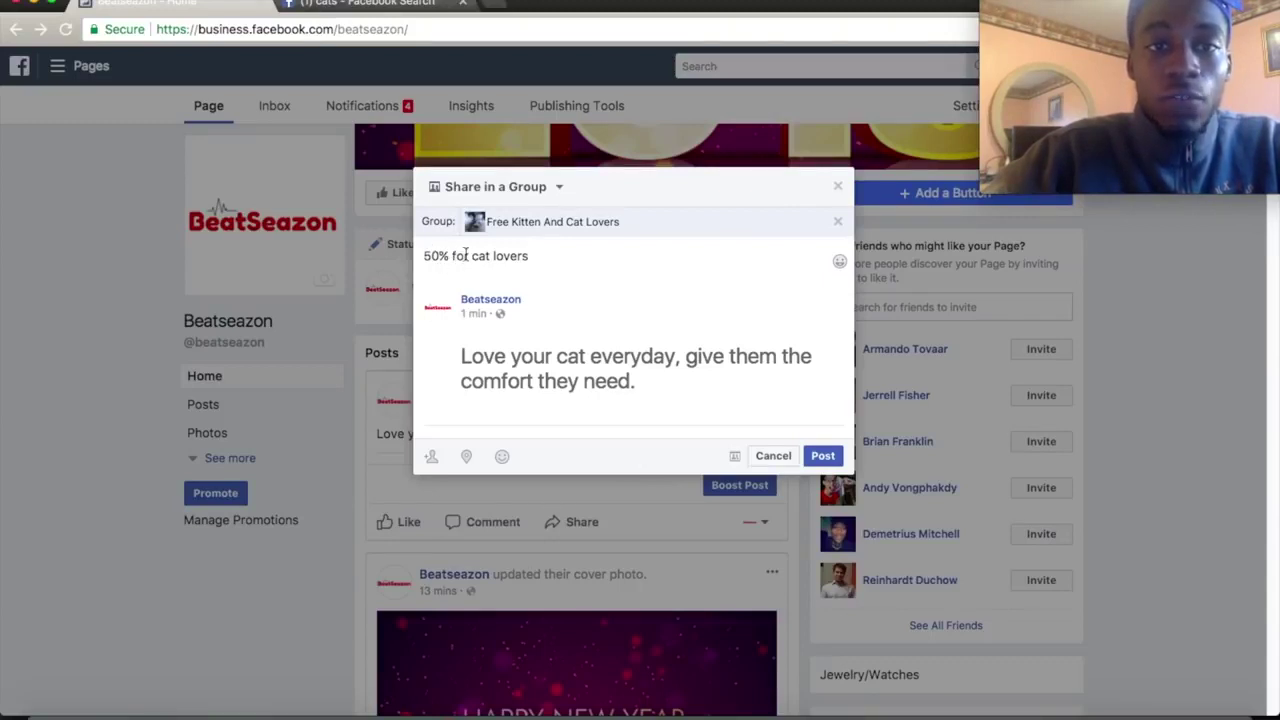
left_click(469, 257)
type("ONLY")
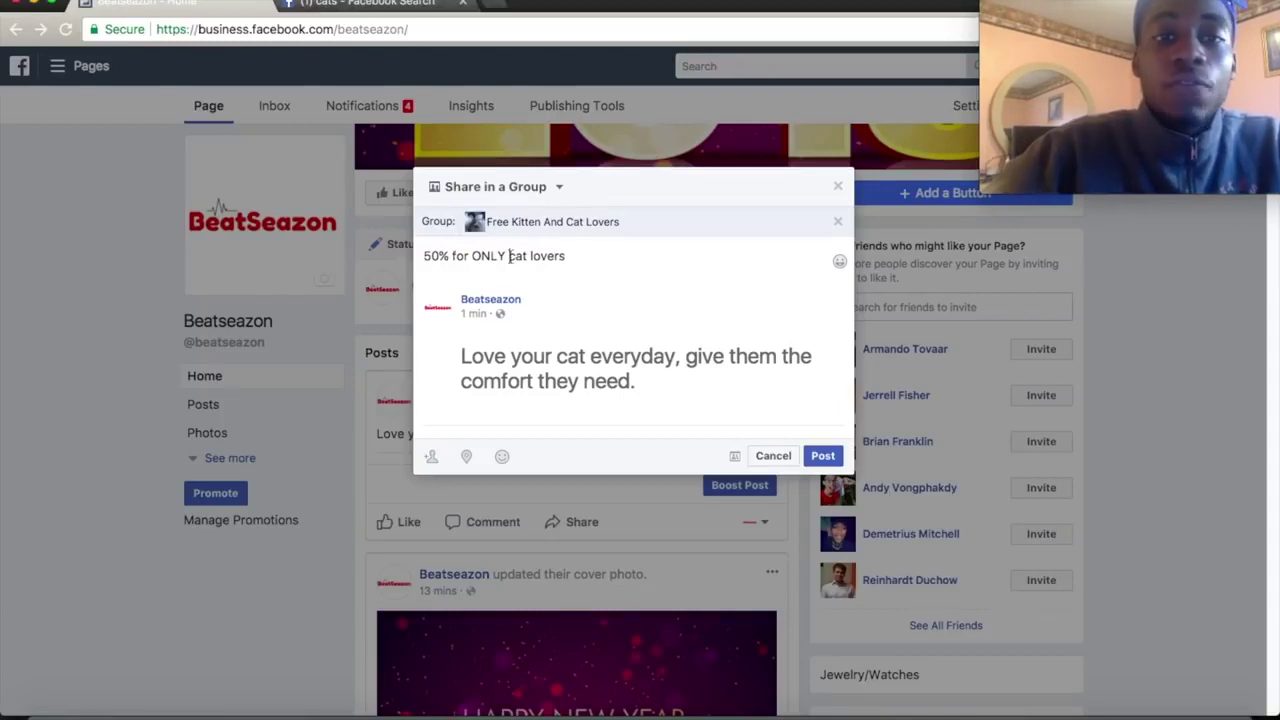
left_click(576, 257)
type("!")
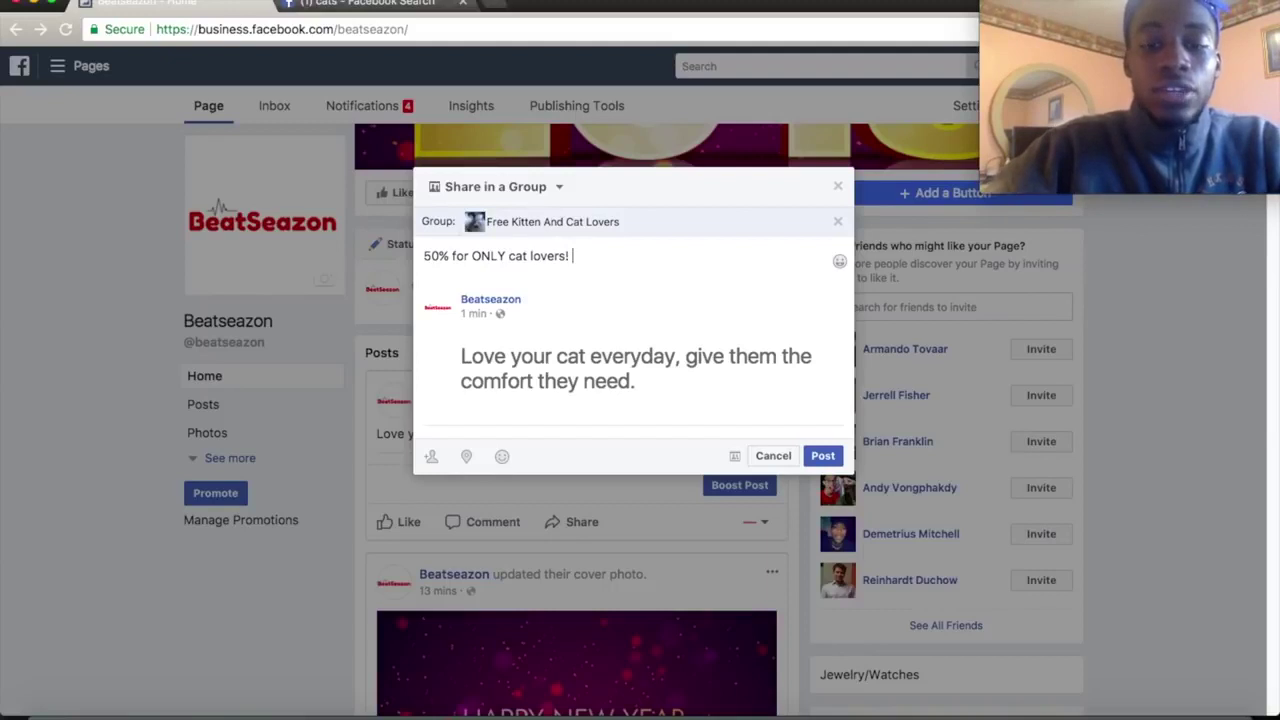
left_click(424, 257)
type("OMG!")
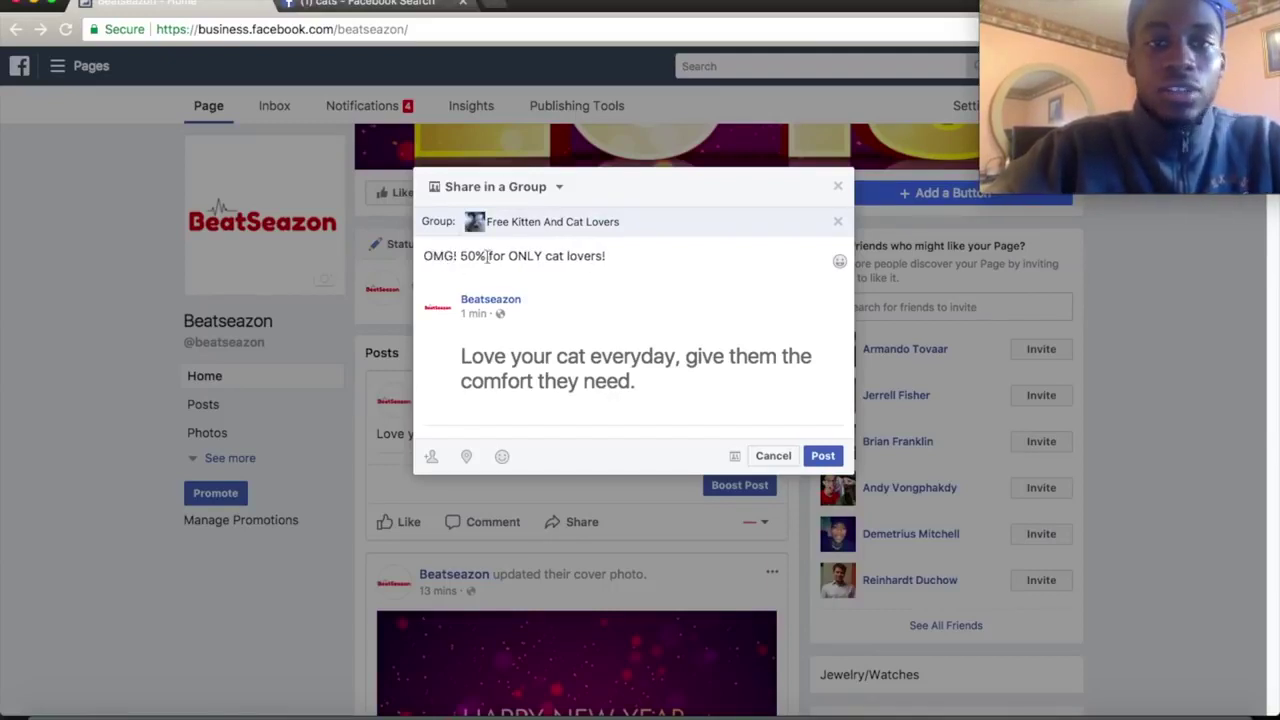
left_click(839, 263)
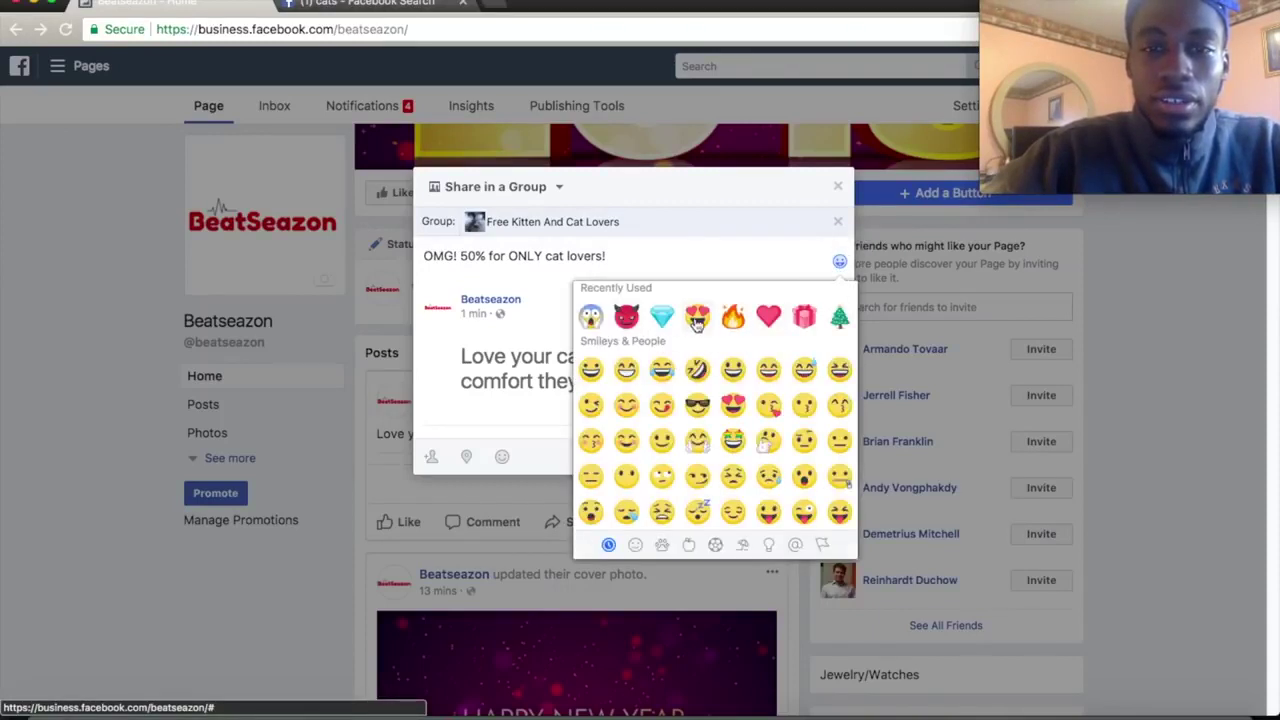
Step: Insert heart-eyes and gift emojis after 'OMG!' in the caption
left_click(697, 316)
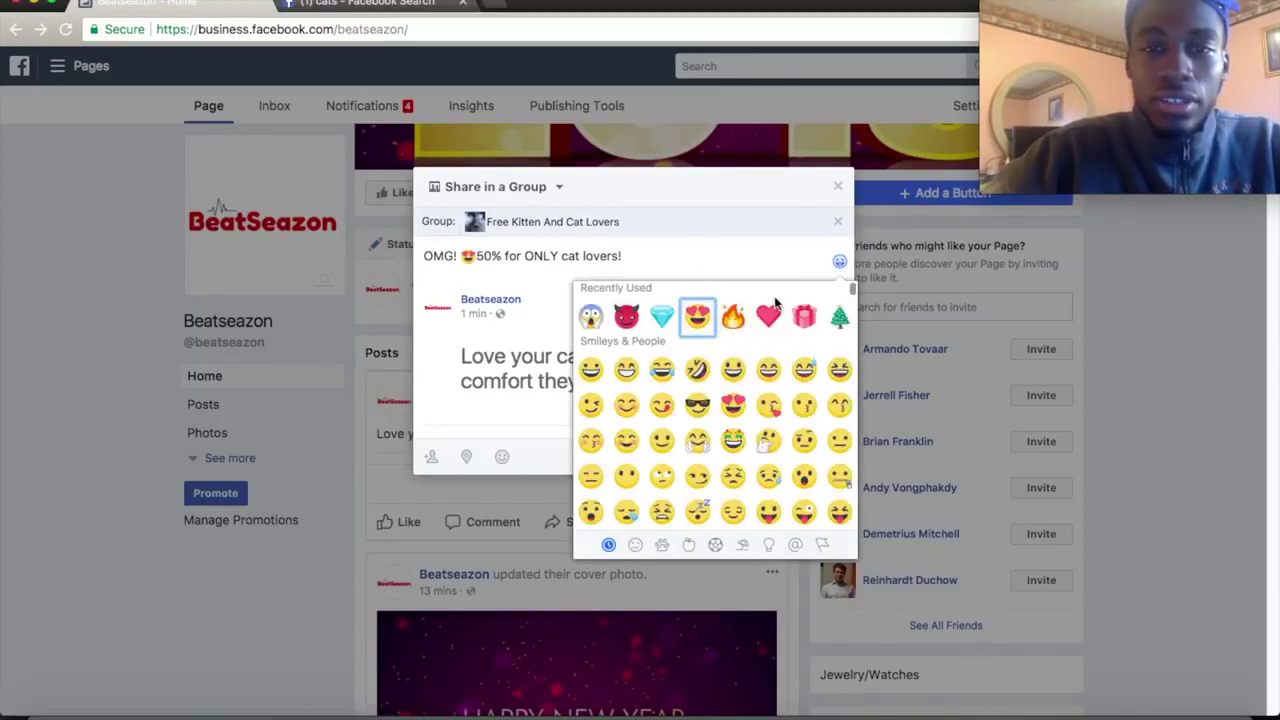
left_click(804, 316)
left_click(666, 260)
Step: Add the caption lines 'Happy New Years!' and 'Thank me later..'
key("Return")
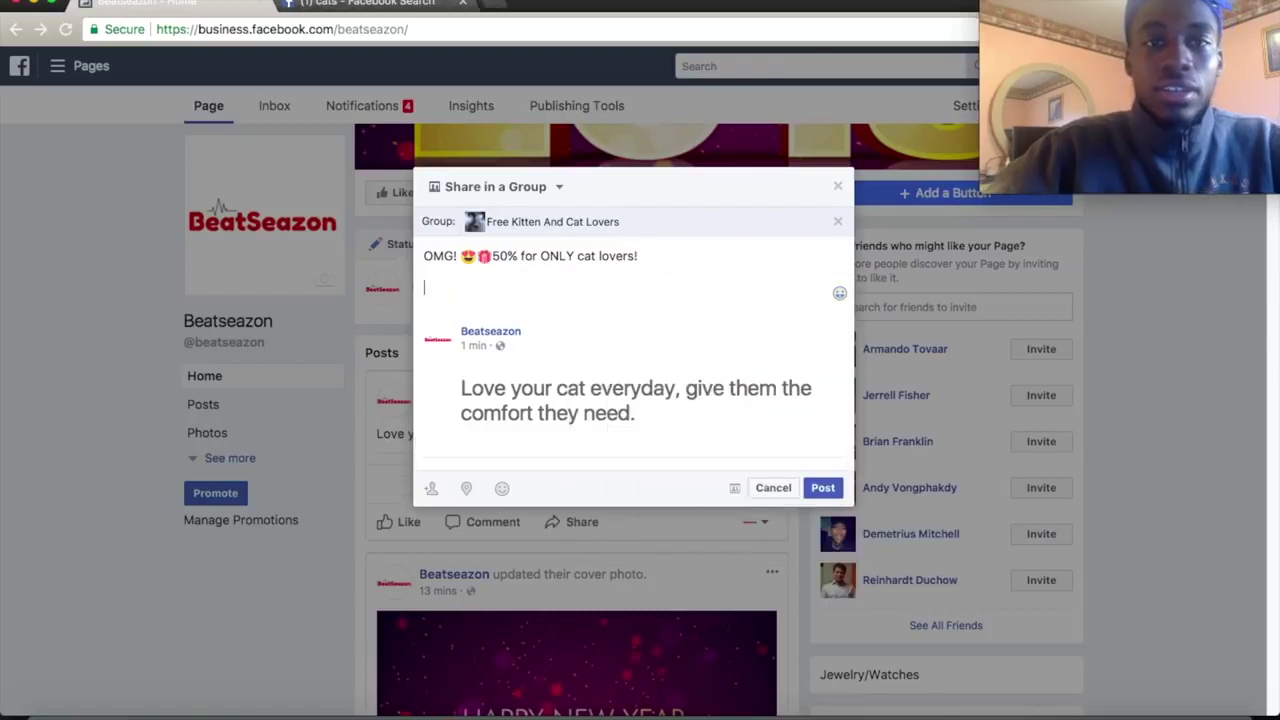
type("Happy new")
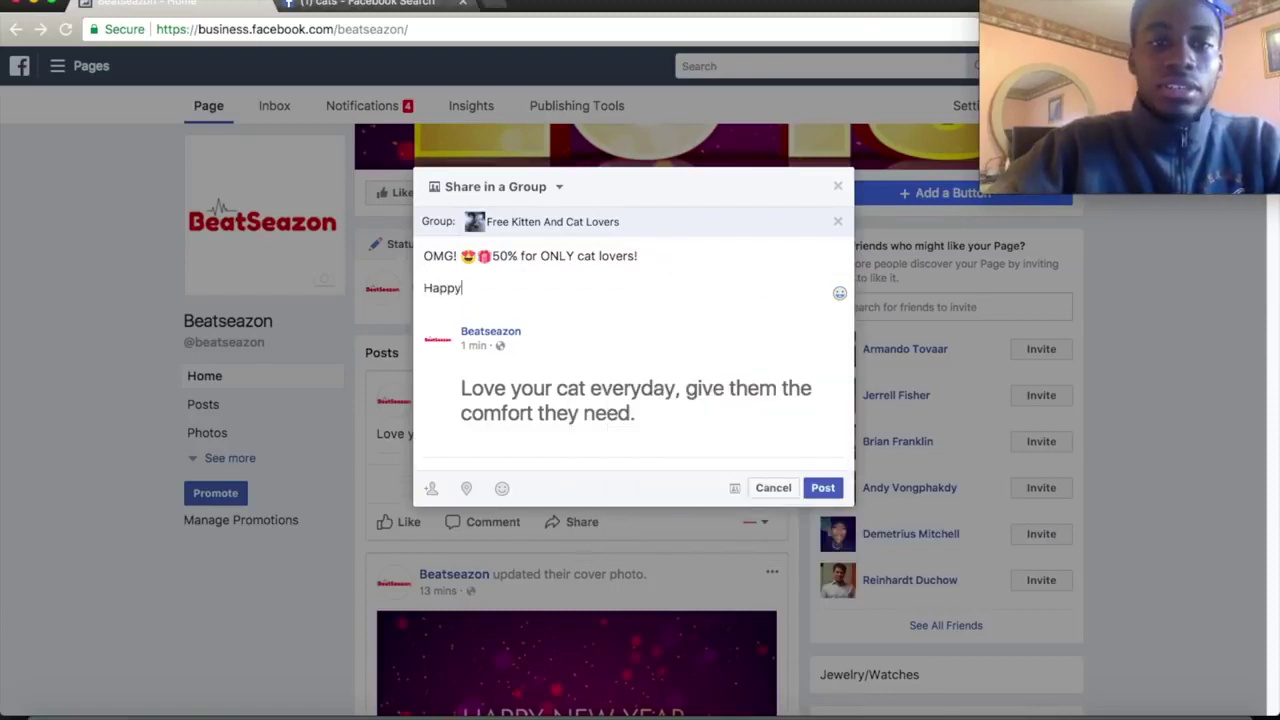
key("BackSpace")
key("BackSpace")
key("BackSpace")
type("New Years!")
key("Return")
type("Thank me later..")
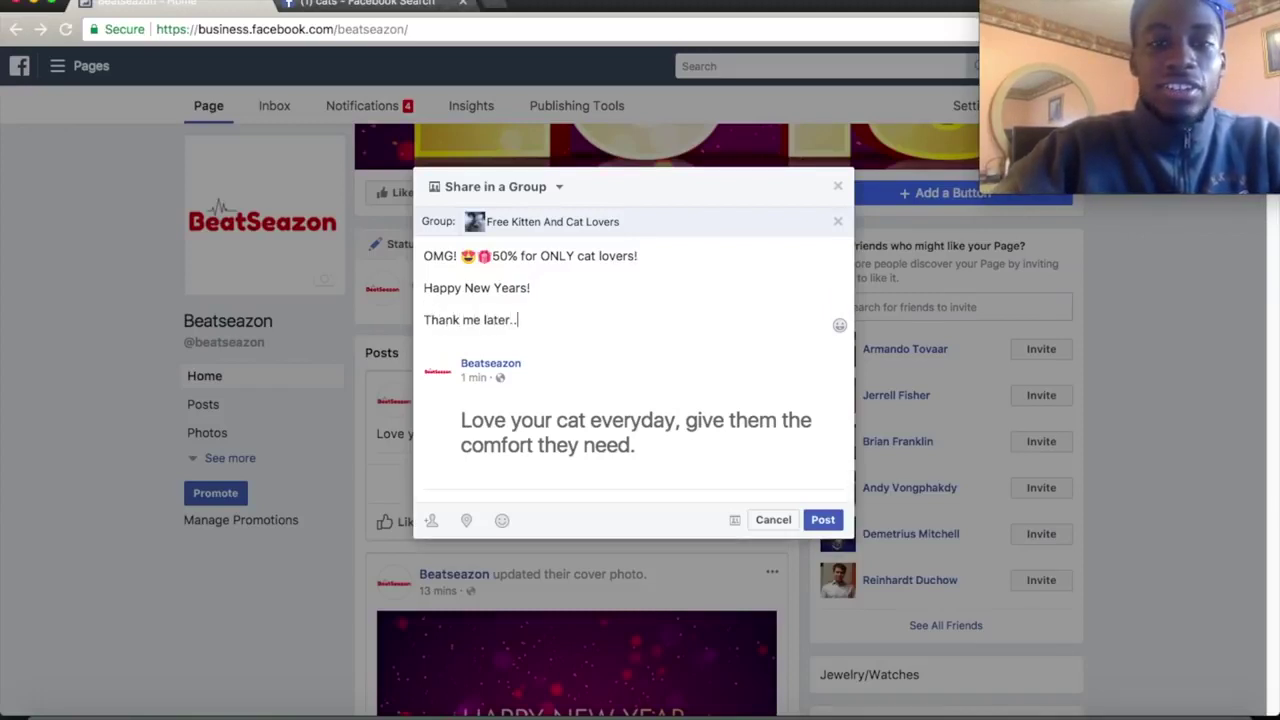
Step: Review the caption by moving the cursor through the Happy New Years!, blank and OMG! lines
left_click(755, 294)
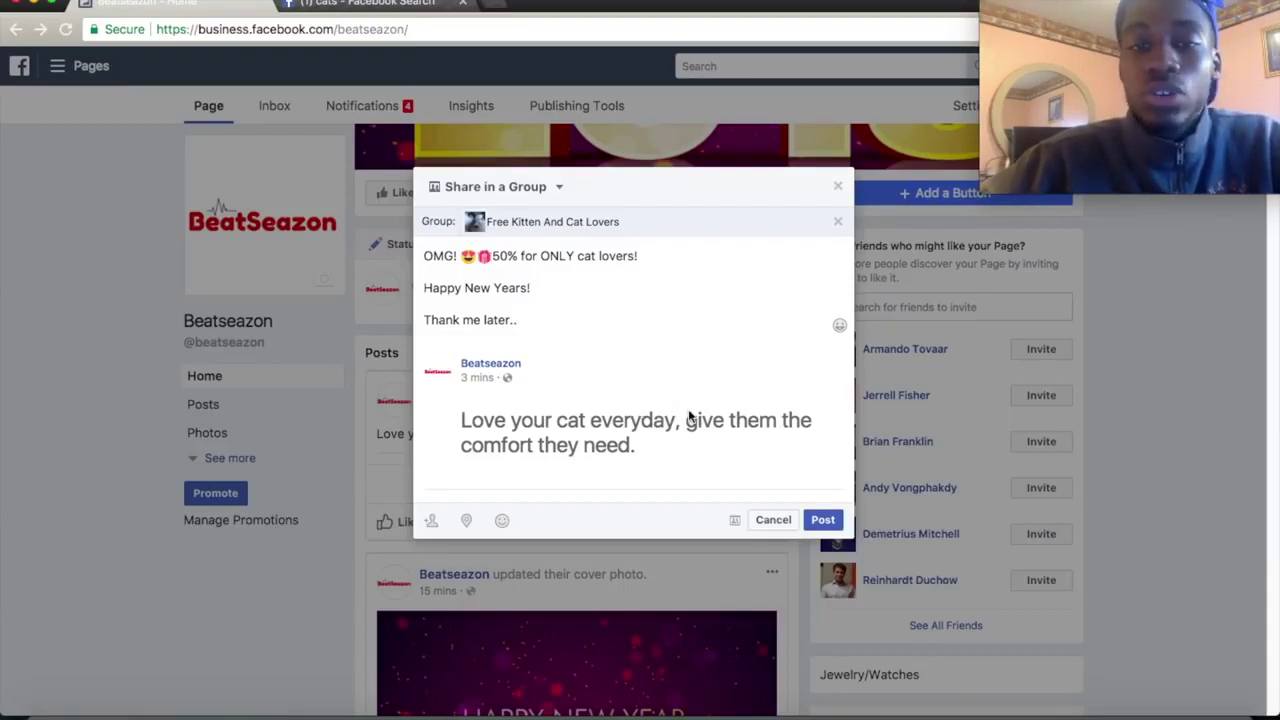
left_click(522, 311)
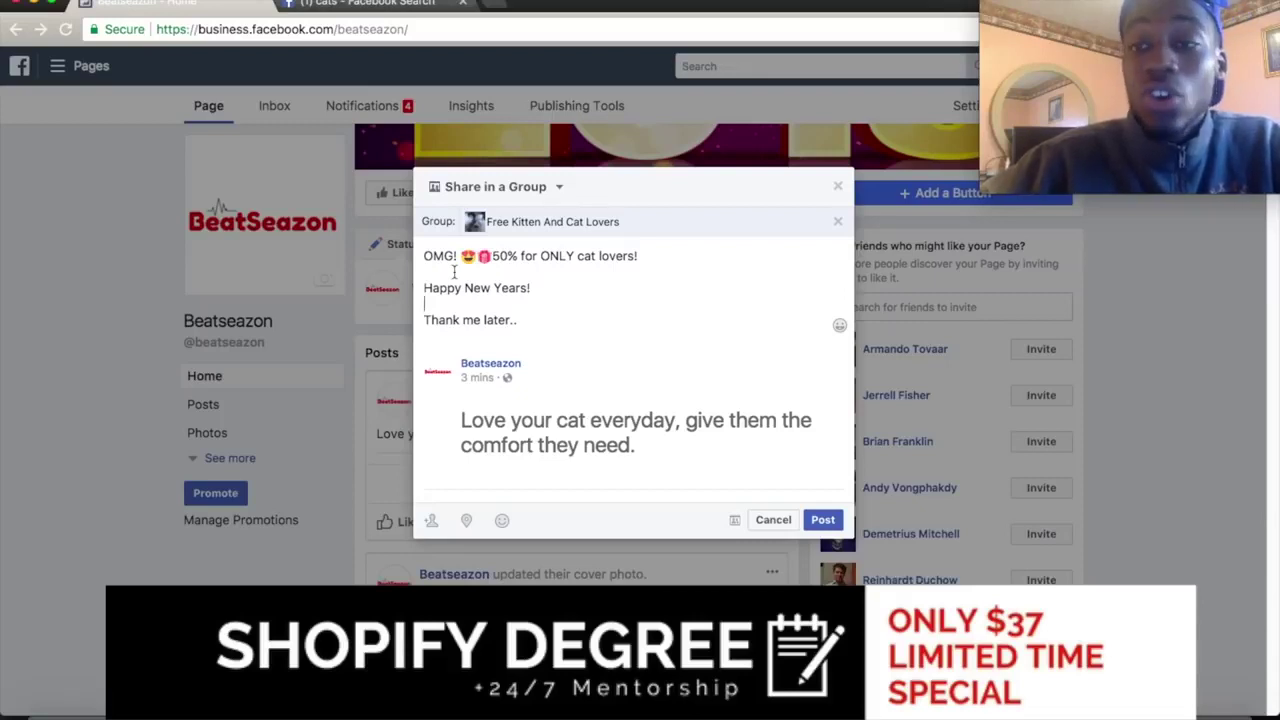
left_click(454, 271)
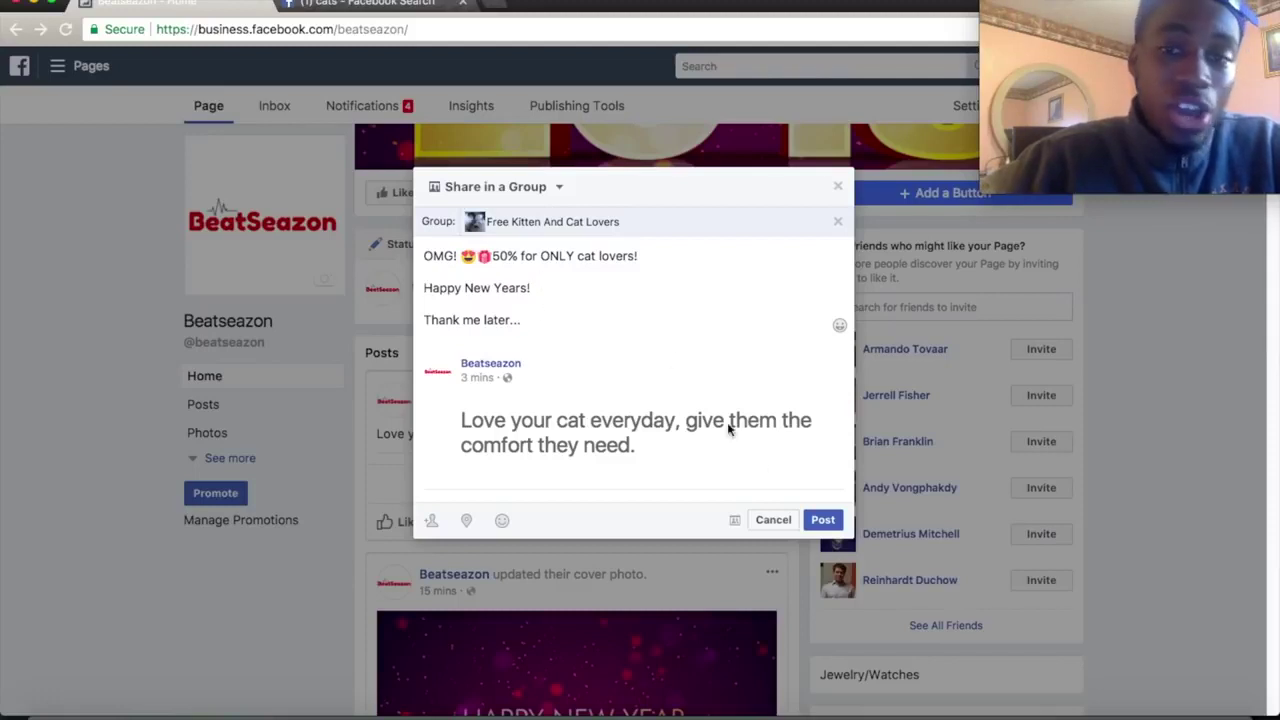
Step: Post the captioned cat-care share to Free Kitten And Cat Lovers, sending it for admin approval
left_click(822, 520)
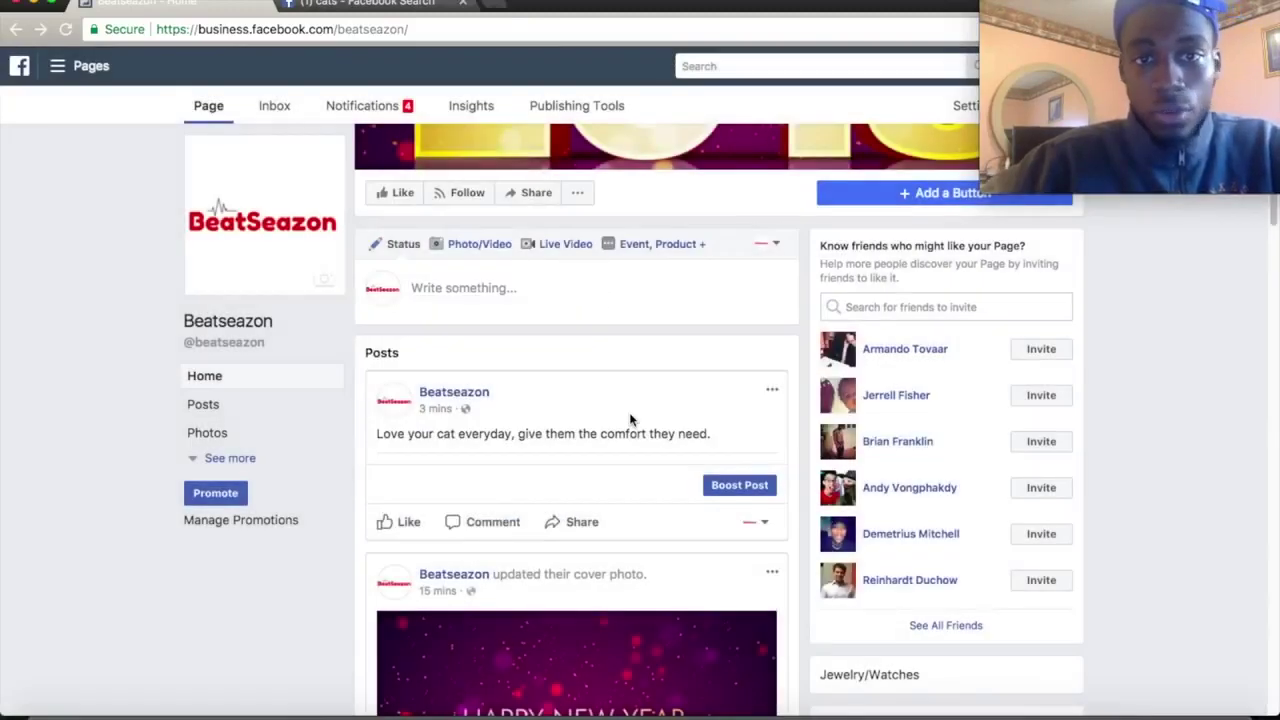
scroll(630, 420, "down", 2)
scroll(630, 420, "up", 4)
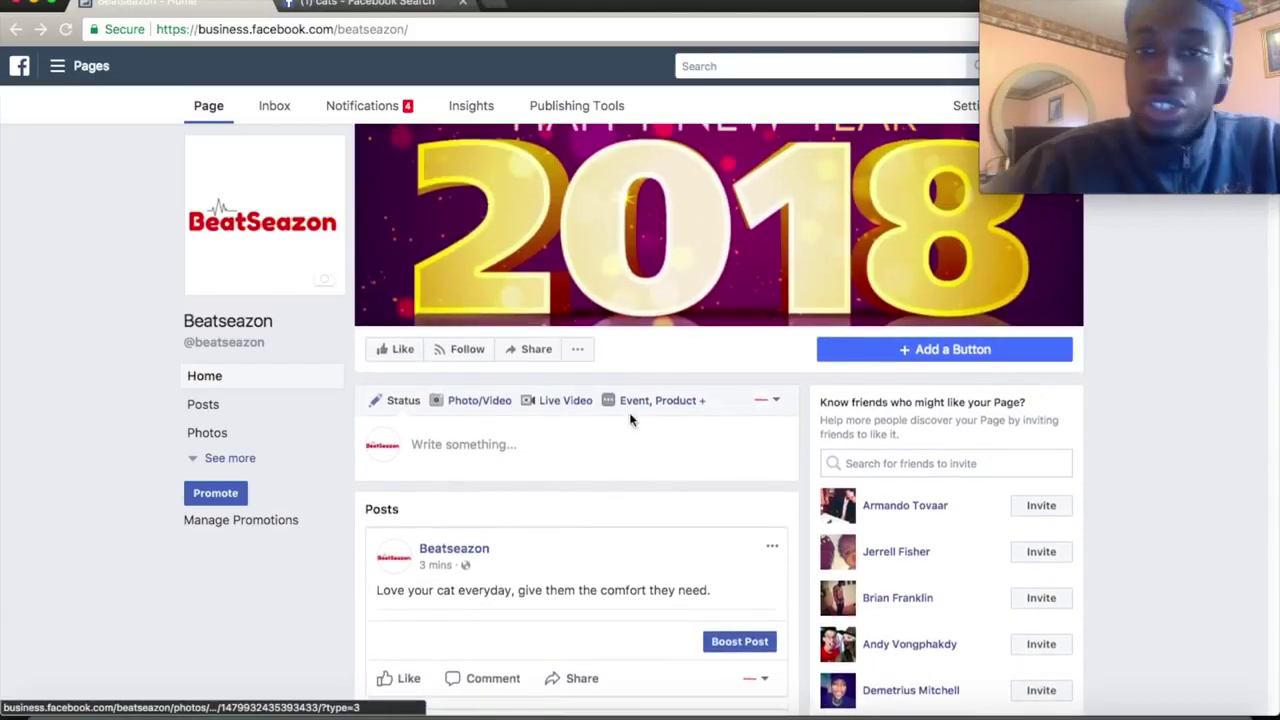